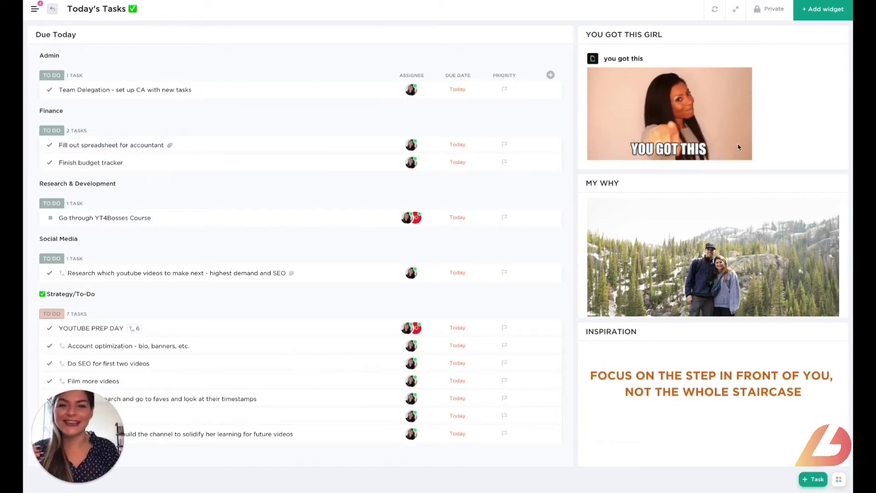
Create a new dashboard named "Today's Tasks" and collapse the sidebar
scroll(705, 222, down, 1)
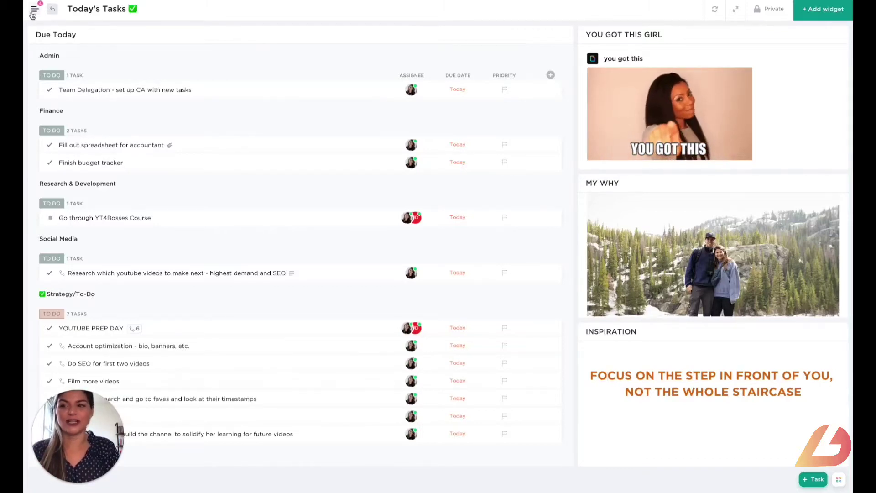
mouse_move(34, 10)
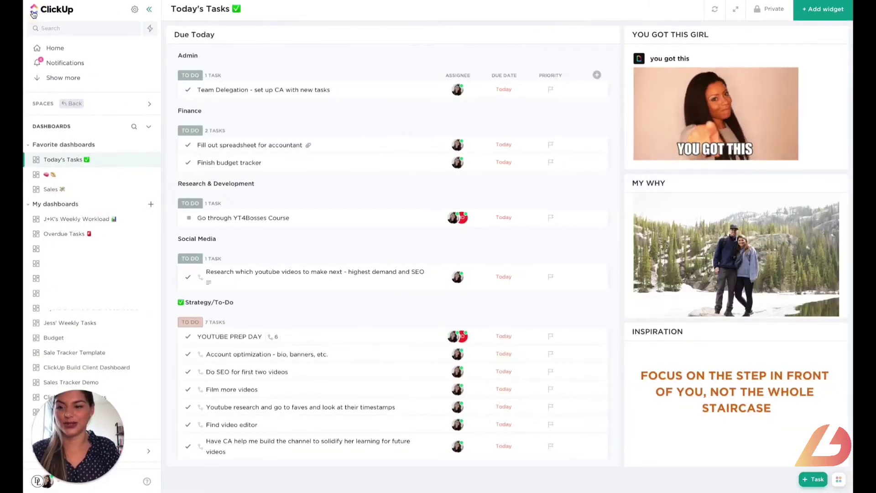
click(151, 205)
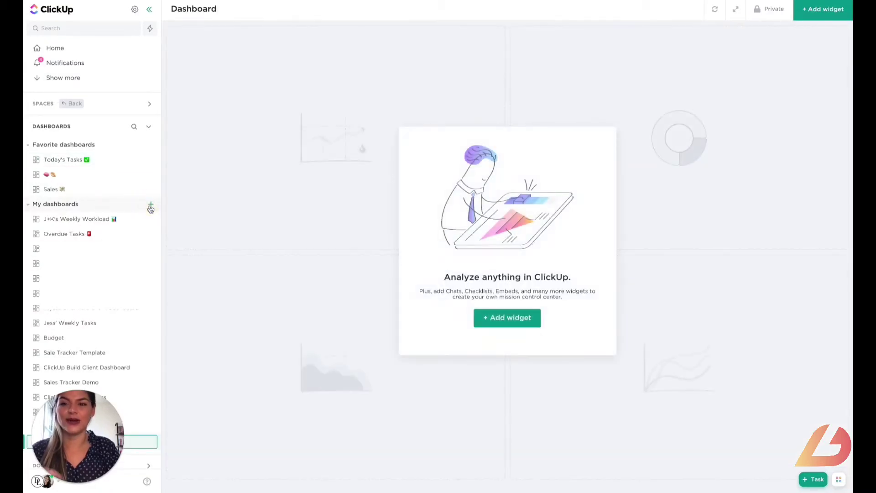
double_click(219, 9)
text(Today's Tasks)
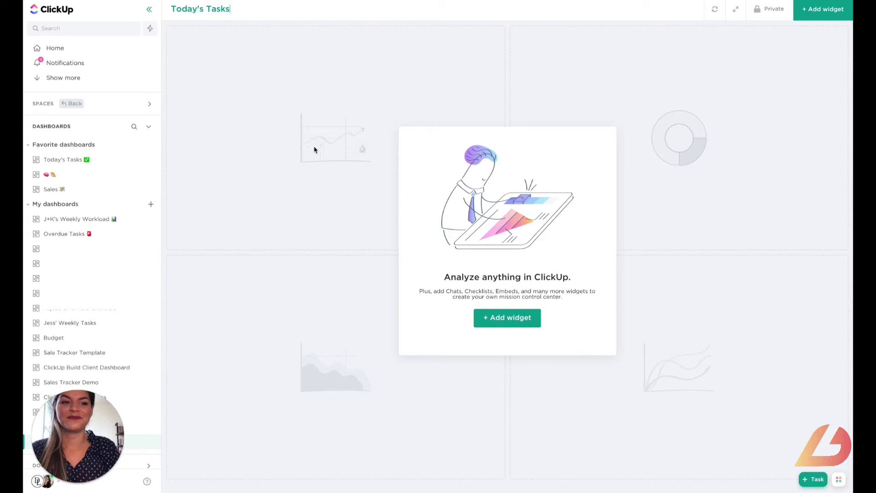
click(314, 149)
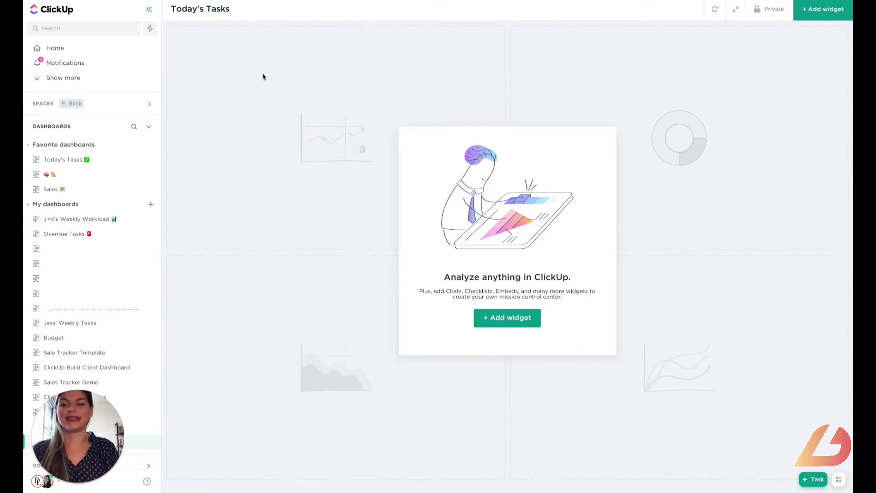
click(149, 9)
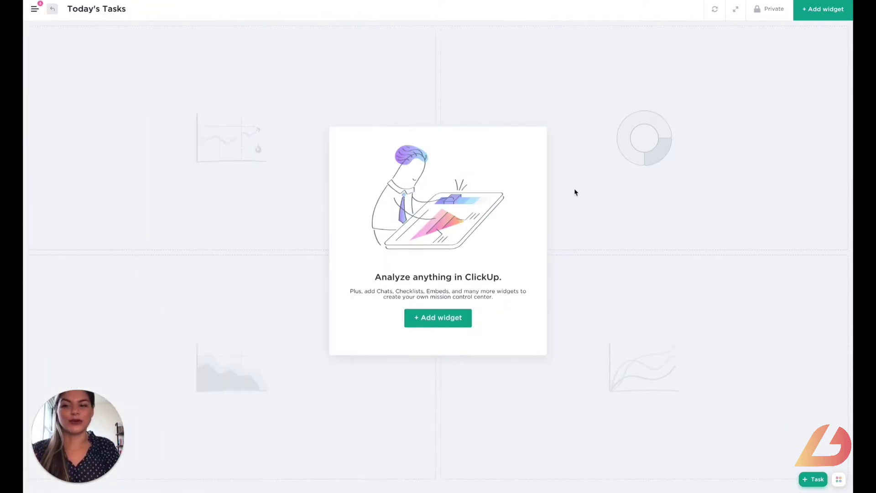
Start a new Task List widget and name it "Due to me today:"
click(824, 15)
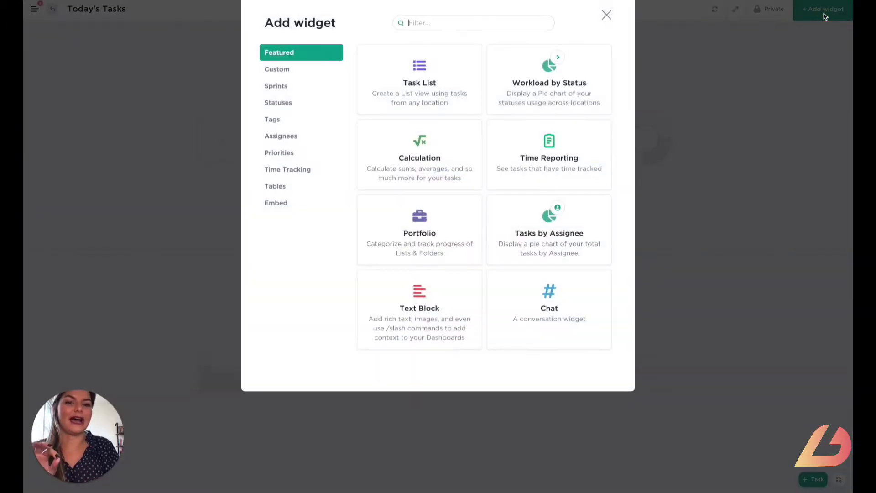
click(379, 105)
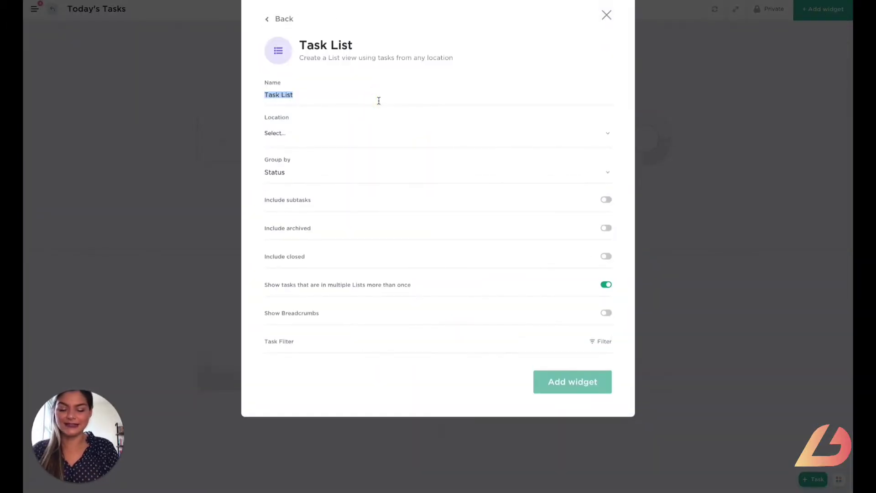
text(Today's T)
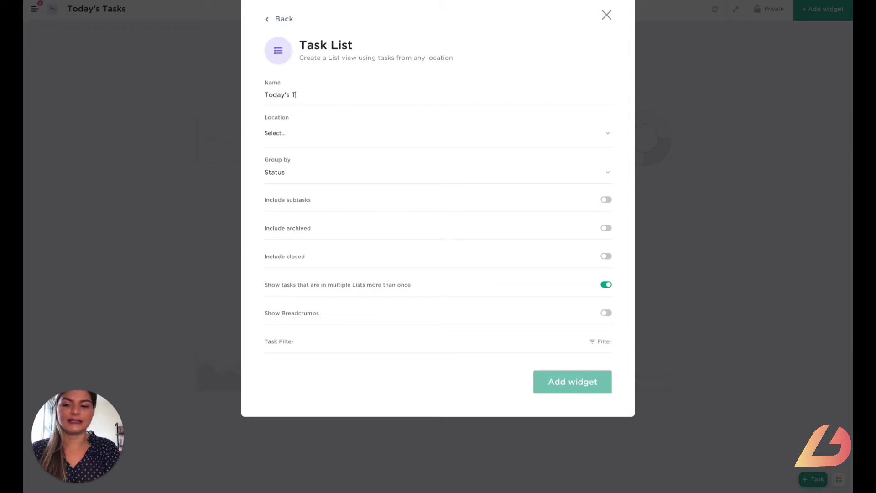
text(asks)
drag(245, 94, 354, 97)
text(Due to me today:)
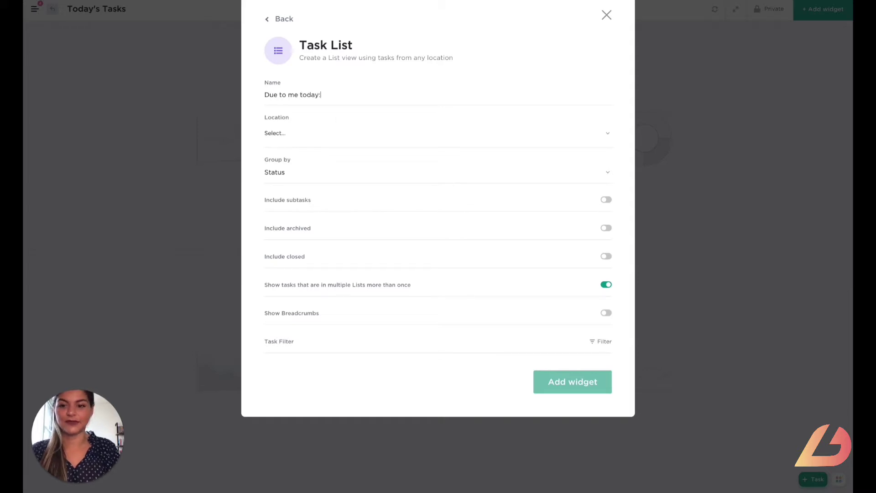
Set the task list's location to cover 22 locations, keep grouping by Status, and include subtasks
click(278, 134)
click(378, 171)
click(396, 126)
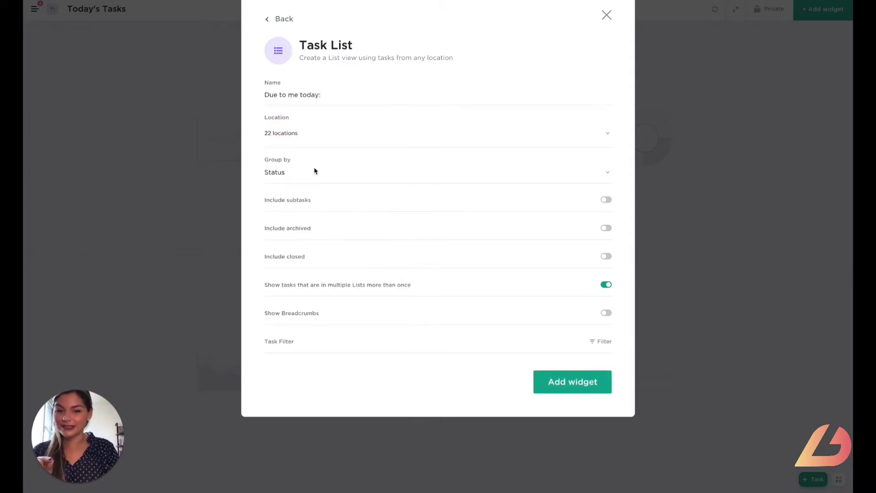
click(280, 173)
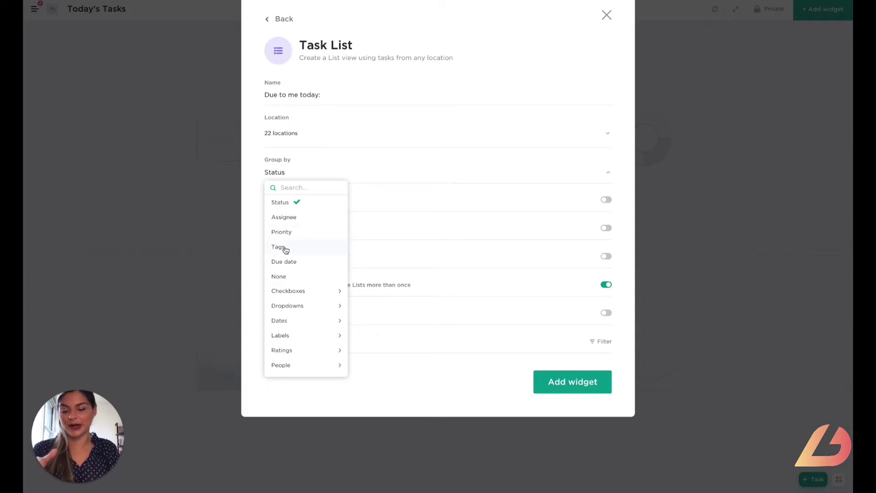
click(500, 162)
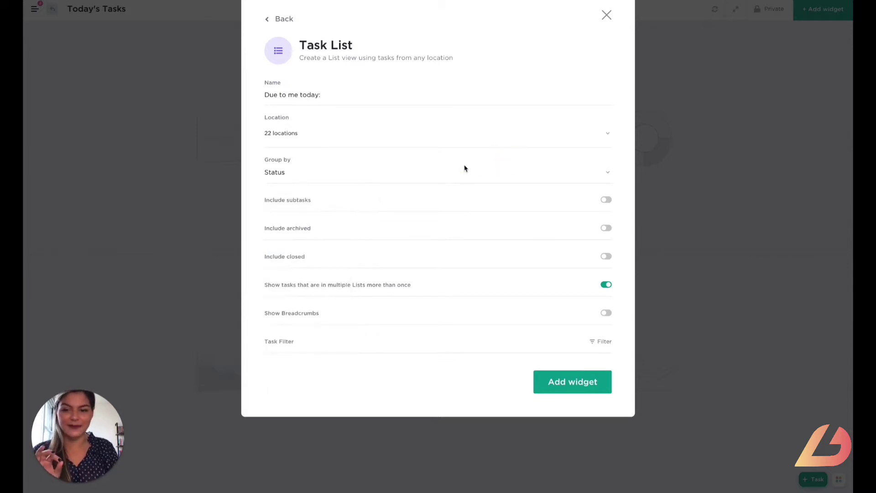
click(607, 200)
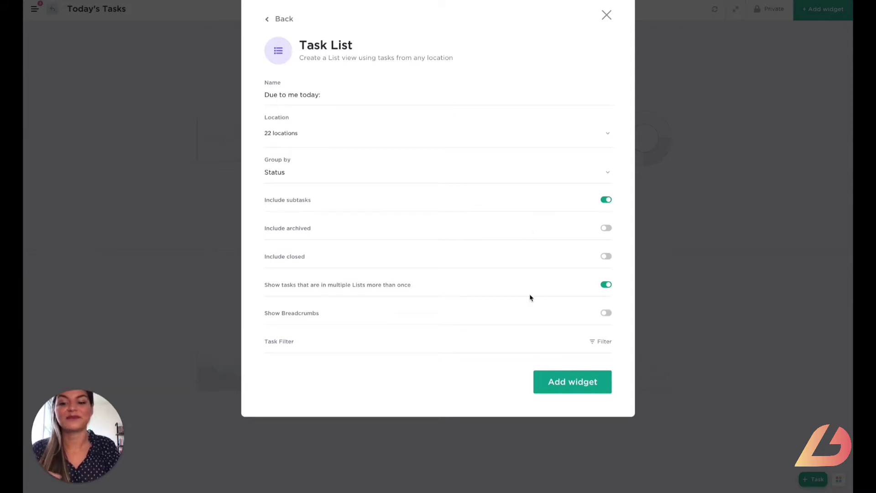
Filter the widget's tasks to those whose Assignee is Me
click(598, 343)
click(599, 295)
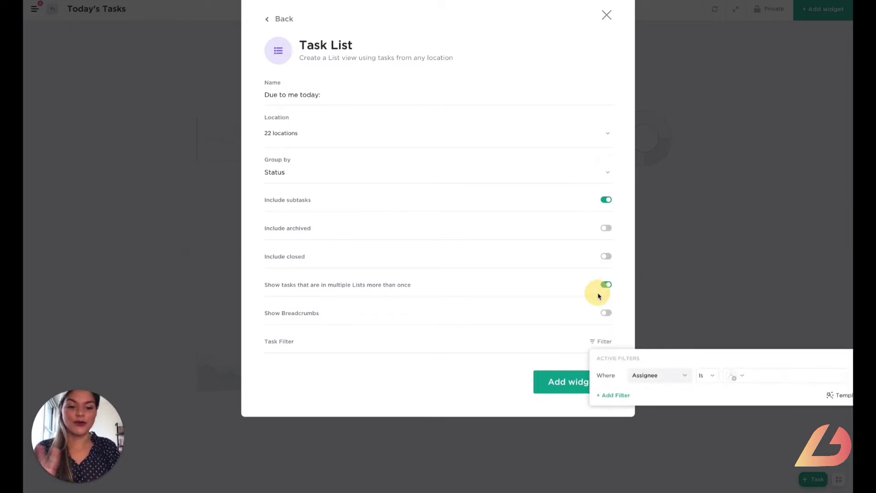
click(708, 375)
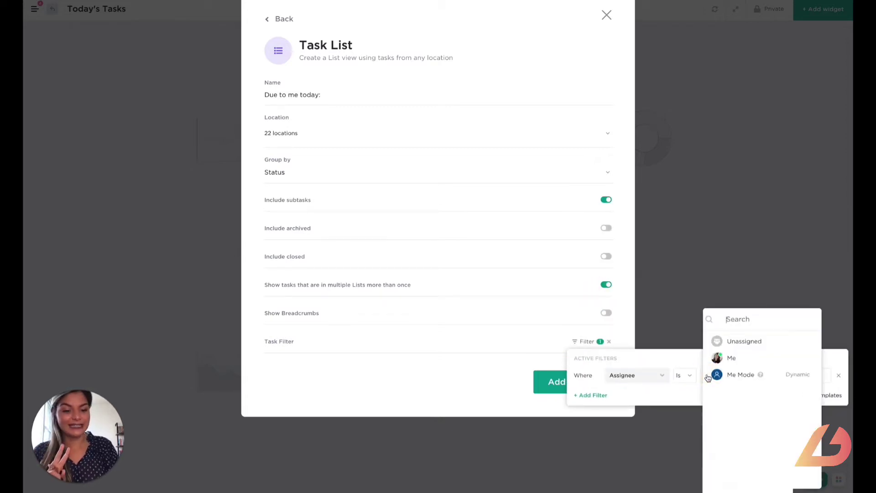
click(728, 359)
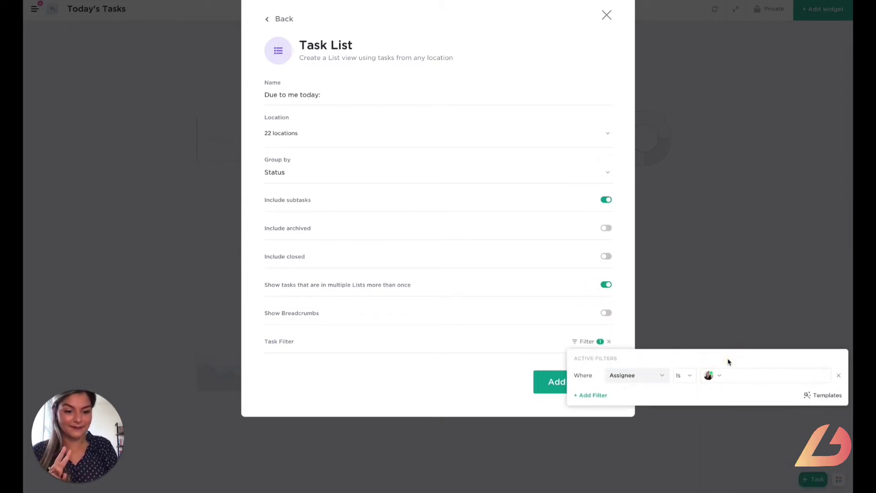
Add a second task filter requiring the due date to be Today
click(593, 397)
click(589, 286)
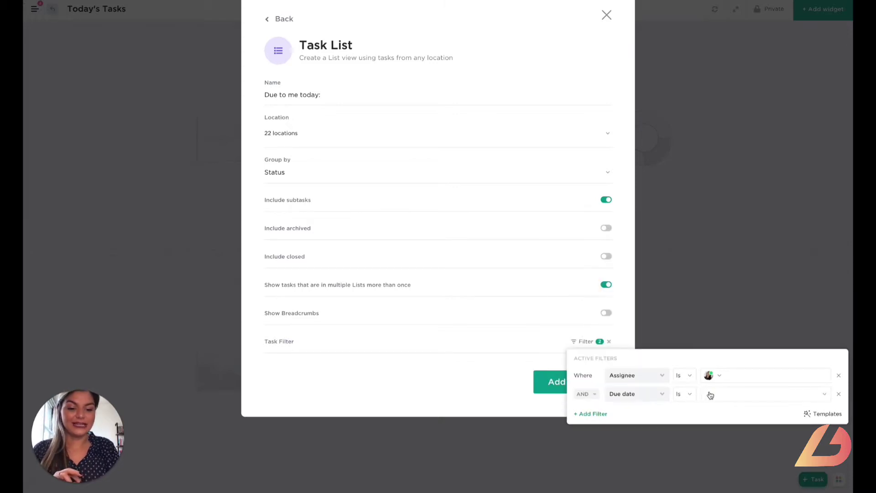
click(705, 396)
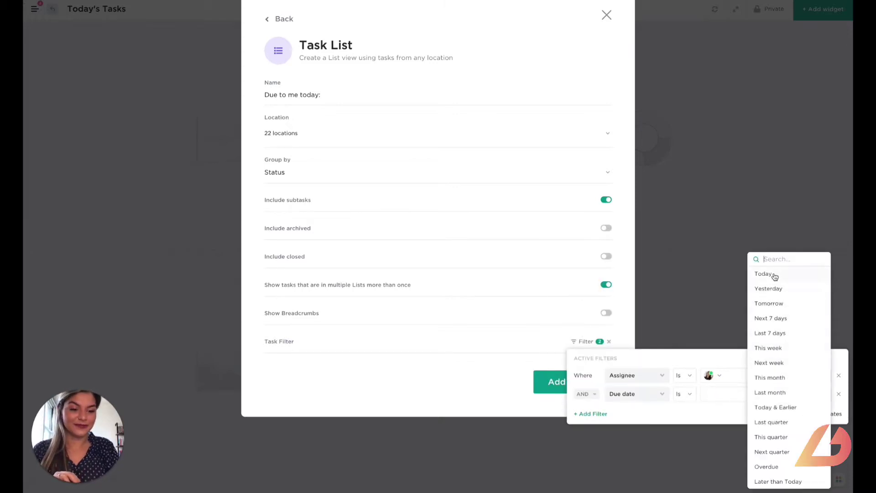
click(774, 276)
click(732, 396)
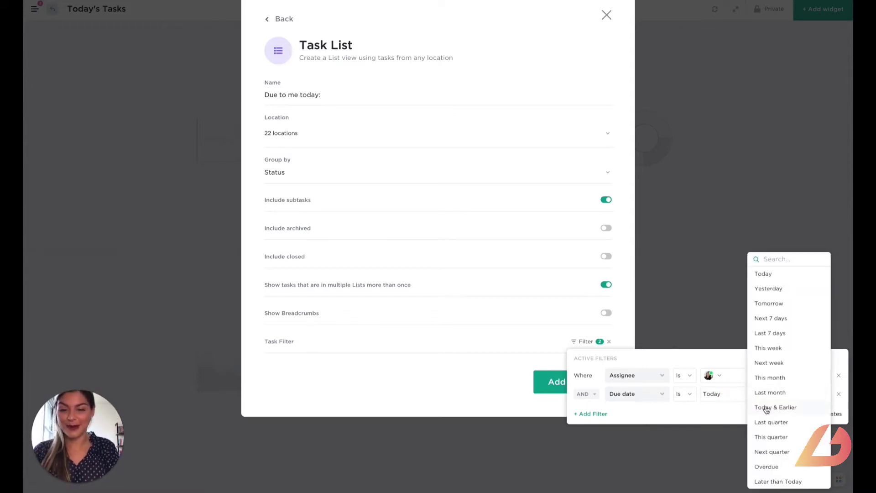
click(406, 414)
click(486, 386)
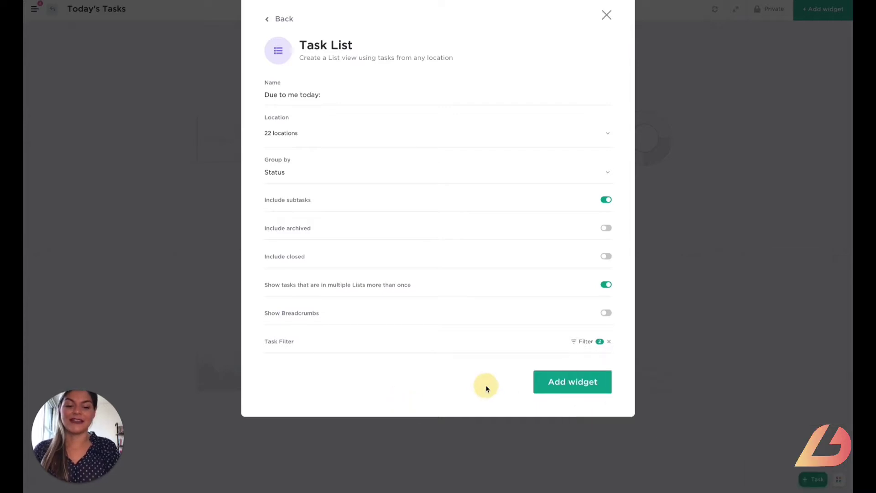
Add the task list widget to the dashboard and enlarge it to about two thirds of the width and the full height
click(565, 383)
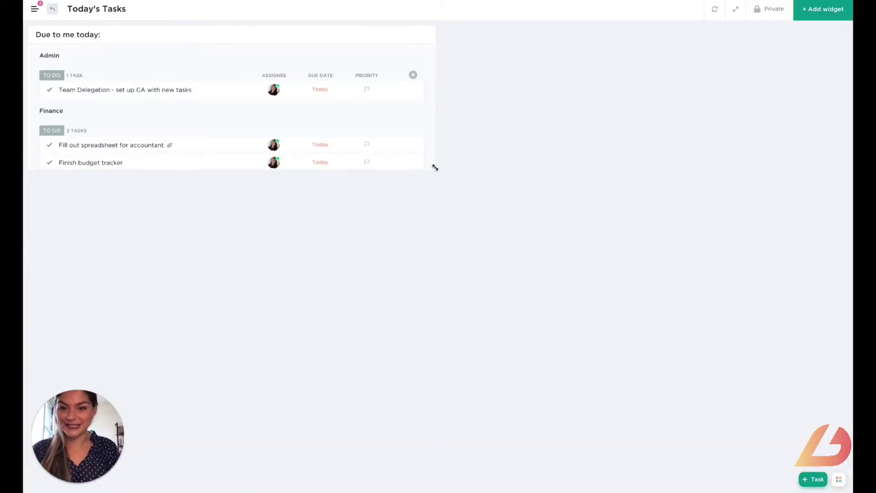
drag(433, 169, 524, 485)
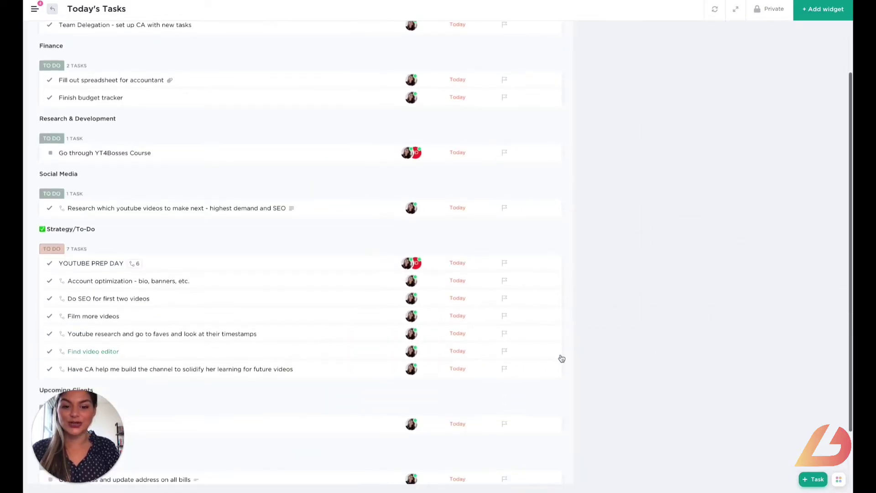
scroll(315, 302, down, 2)
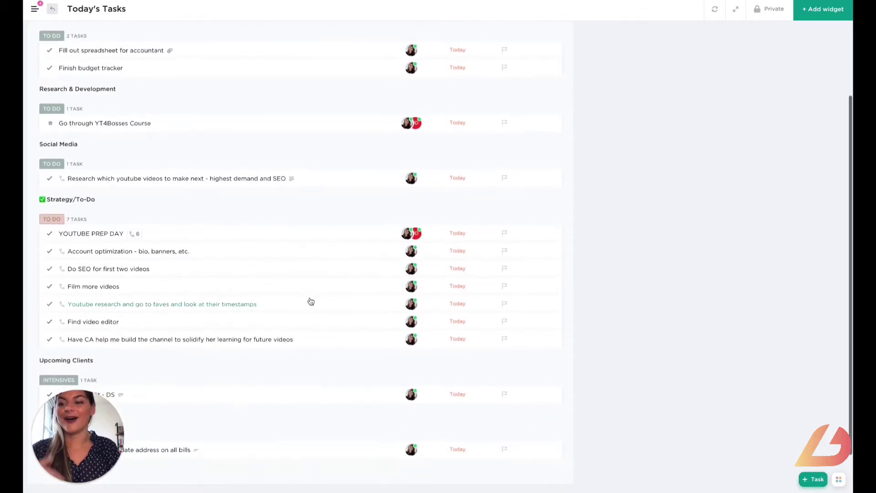
scroll(310, 302, up, 2)
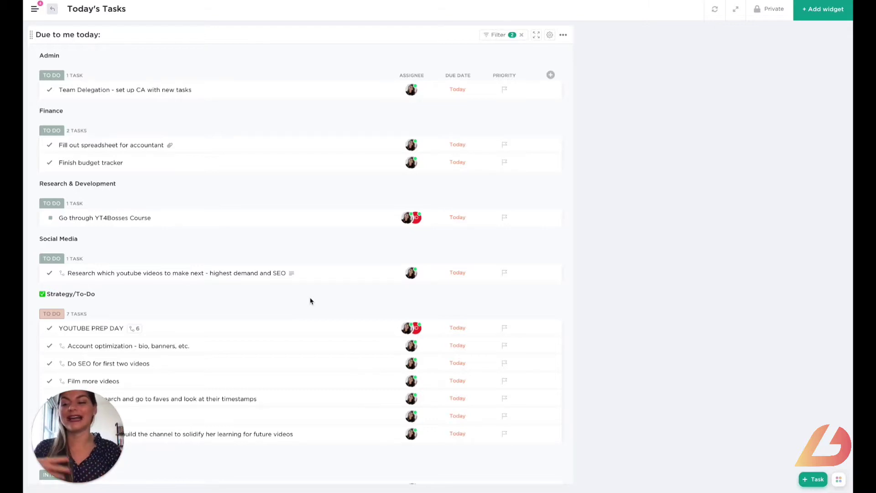
Open the "Go through YT4Bosses Course" task, examine its available statuses, and close it without changes
click(142, 218)
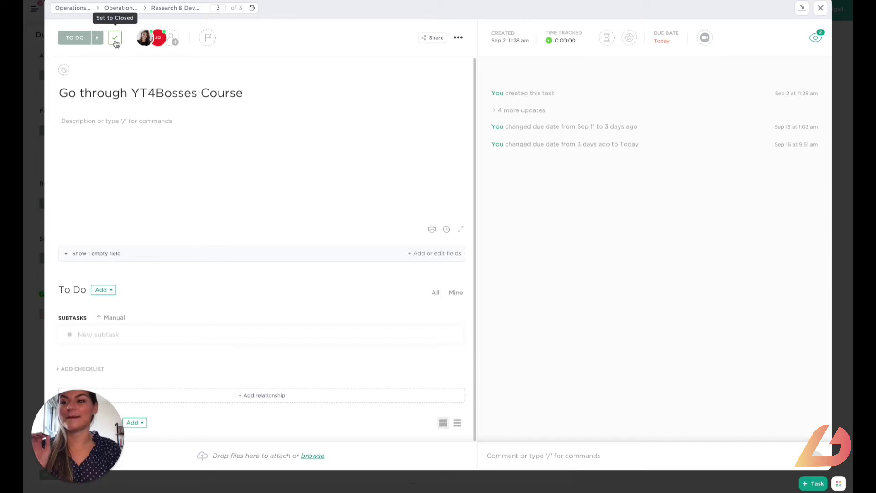
click(74, 37)
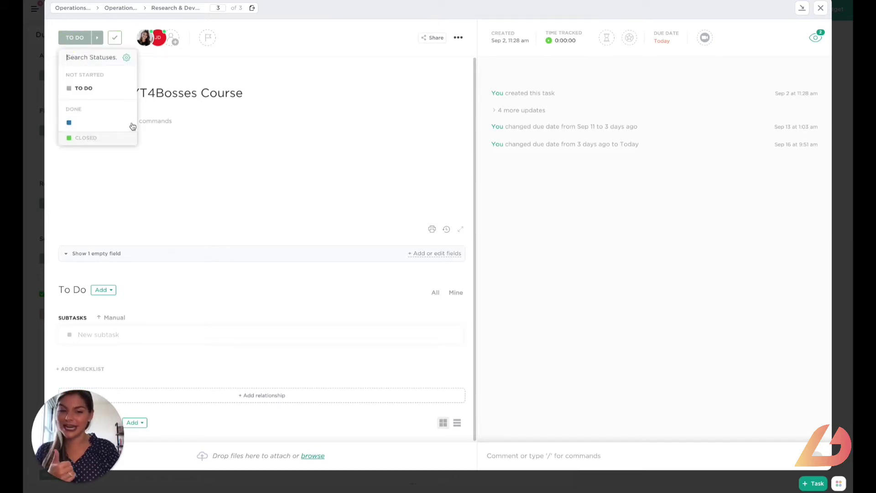
click(588, 287)
click(821, 7)
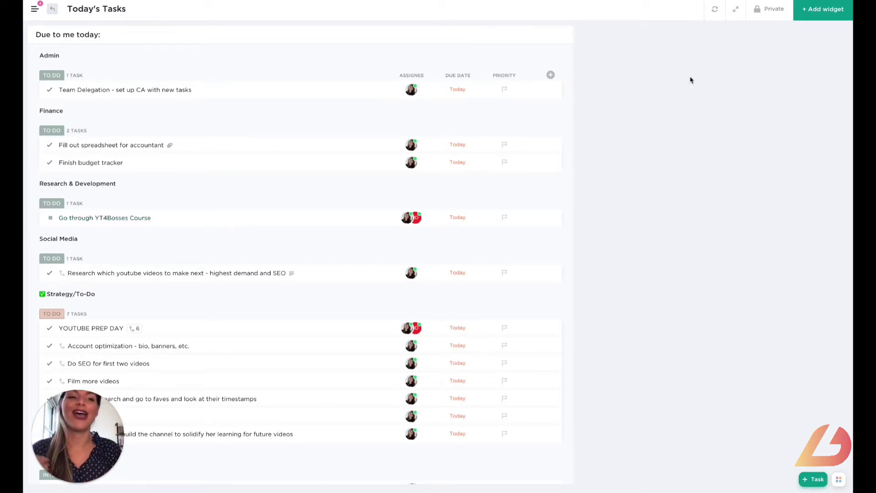
Start a new Text Block widget and name it "YOU GOT THIS"
click(817, 16)
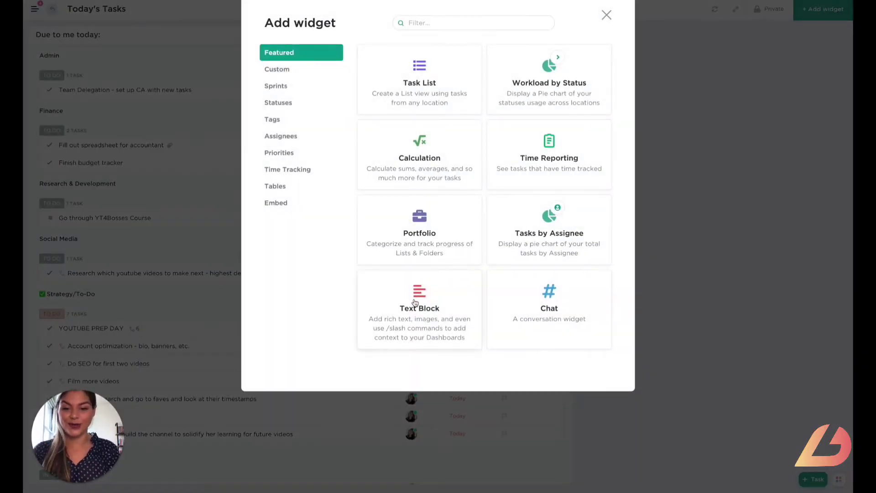
click(413, 303)
text(YOU GOT THIS)
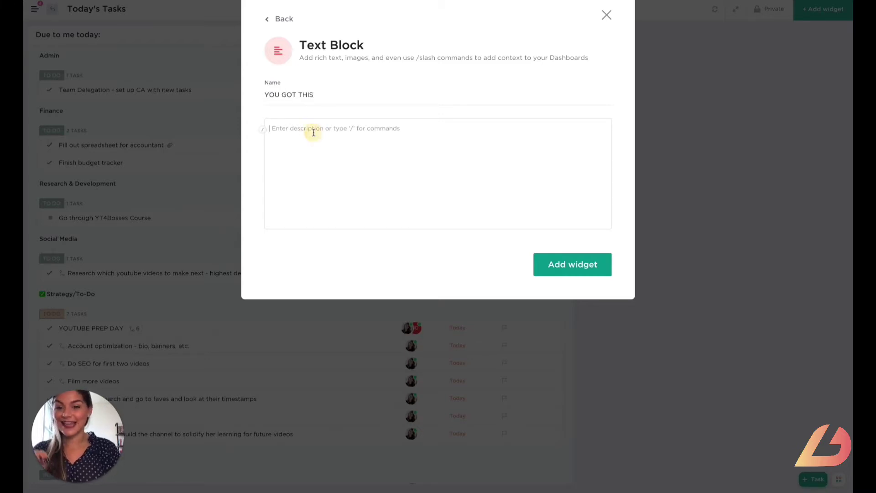
Insert a GIPHY image for "you got this" into the text block and shuffle it to a different GIF
click(314, 132)
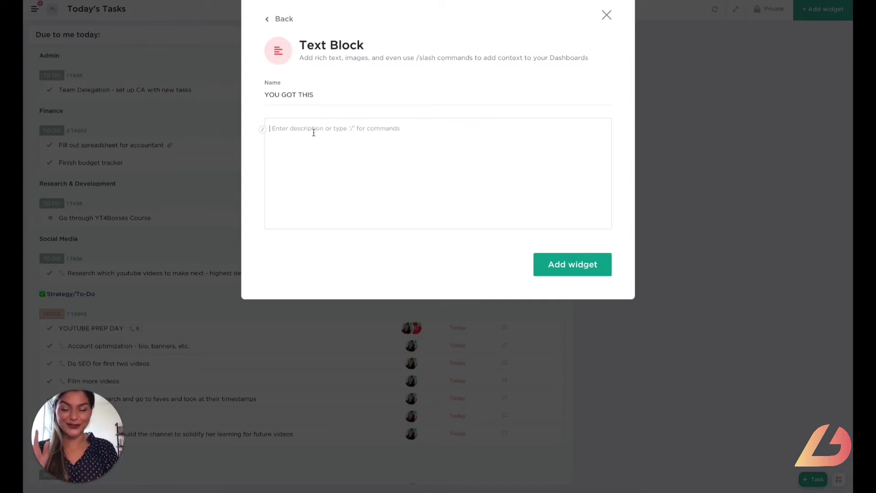
text(/giphy)
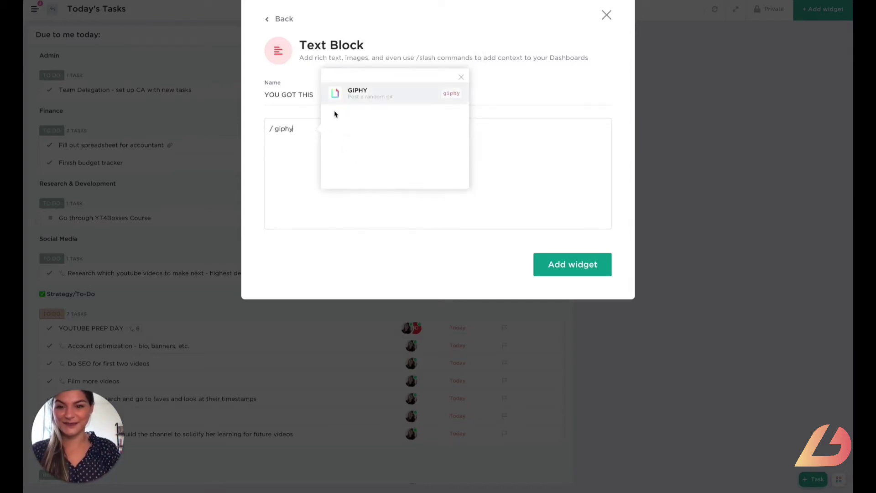
click(361, 93)
text(you)
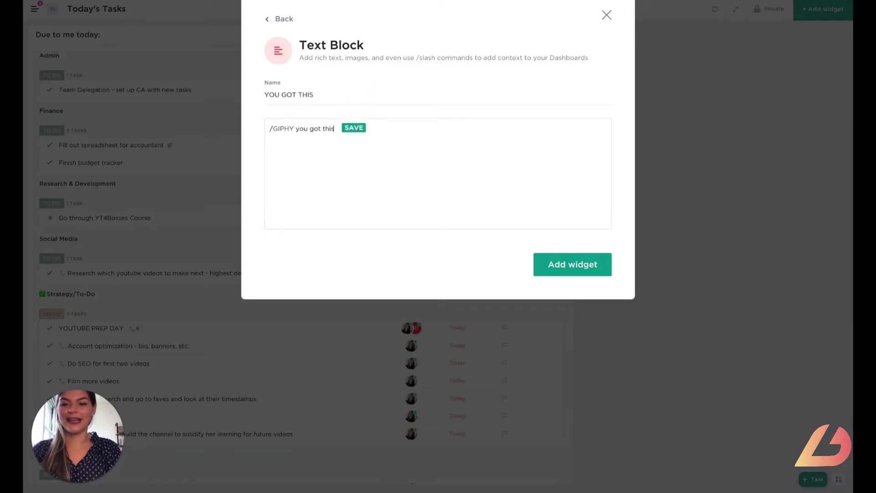
key(Return)
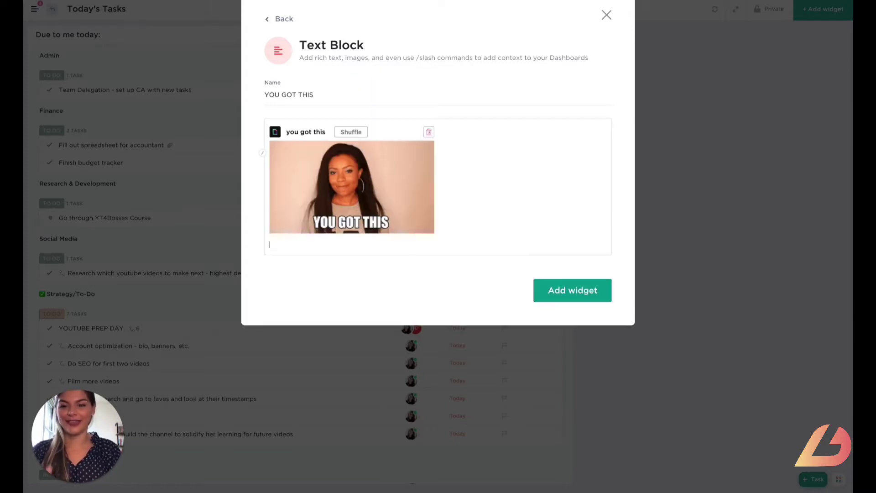
click(354, 131)
click(331, 132)
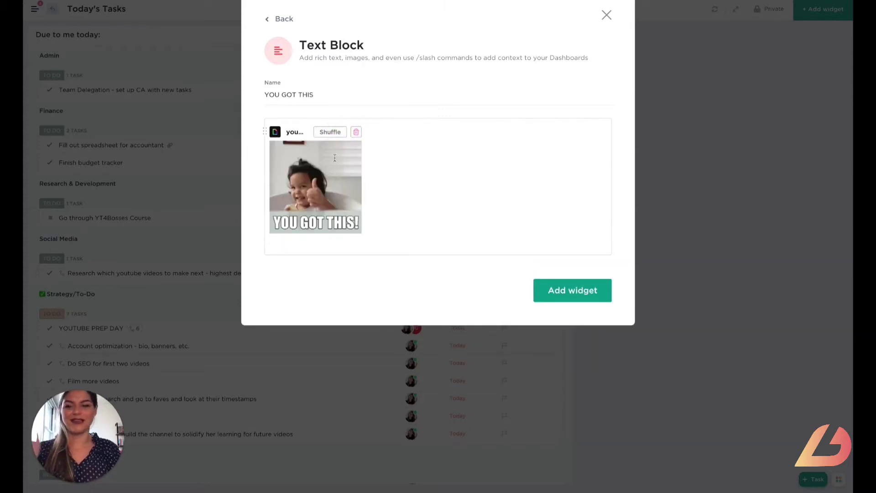
Add the text block widget to the dashboard, narrow it to about one third of the width, and place it beside the task list
click(573, 288)
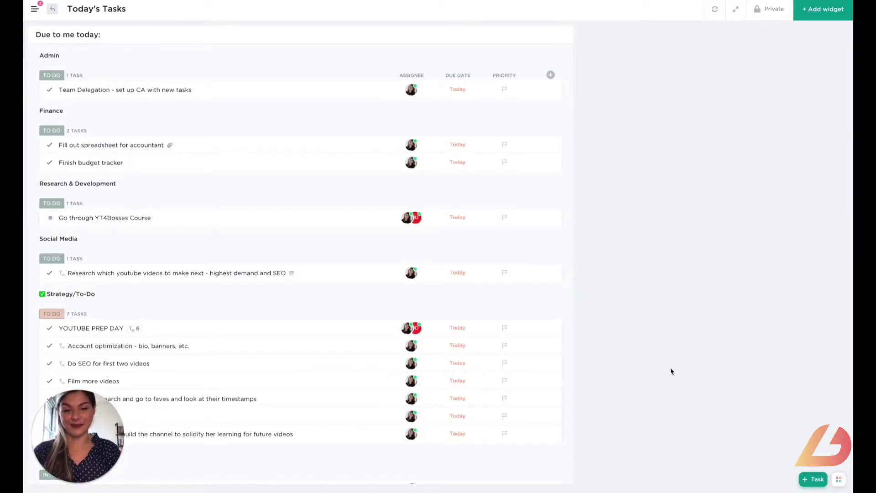
scroll(670, 367, down, 6)
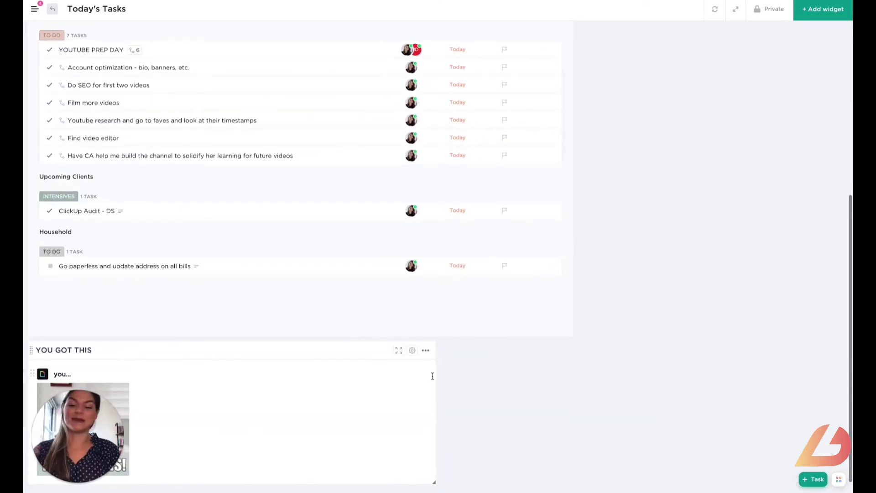
drag(434, 380, 251, 384)
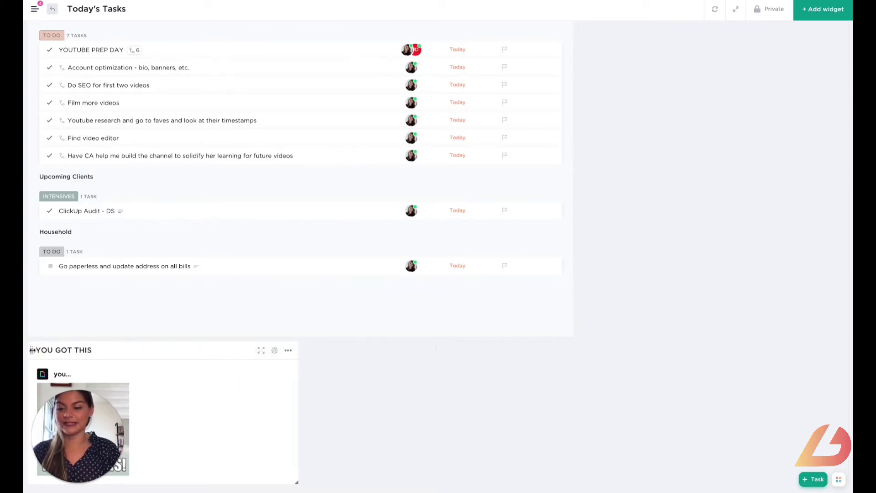
drag(32, 350, 614, 54)
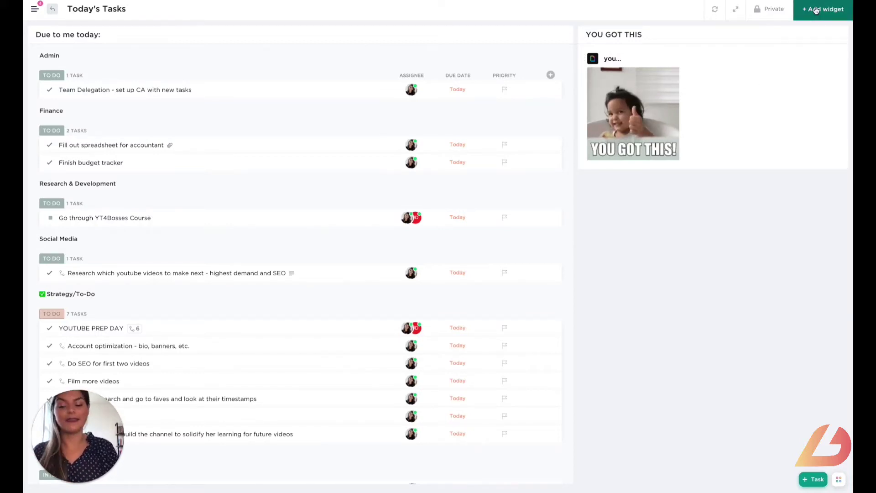
Duplicate the "YOU GOT THIS" widget twice, giving three text blocks stacked beside the task list
click(841, 39)
click(803, 53)
click(840, 184)
click(796, 199)
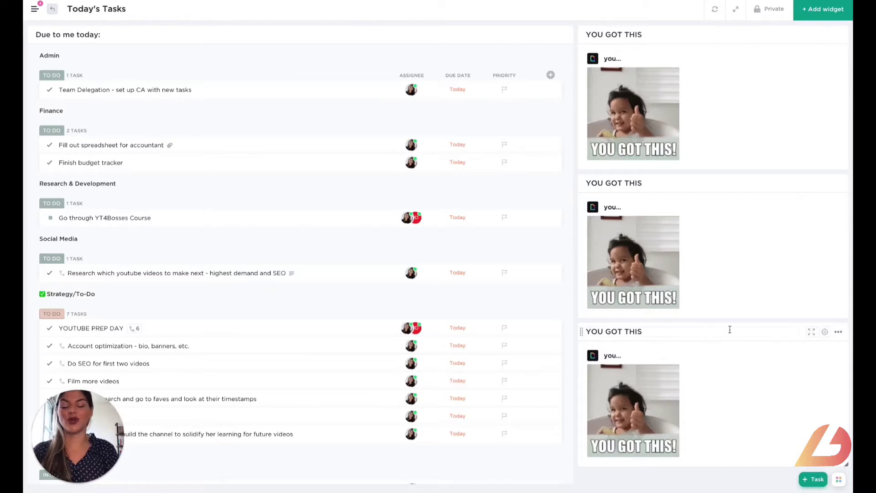
Rename the middle text block "MY WHY" and remove its GIF
triple_click(653, 182)
key(BackSpace)
text(MY WHY)
key(Return)
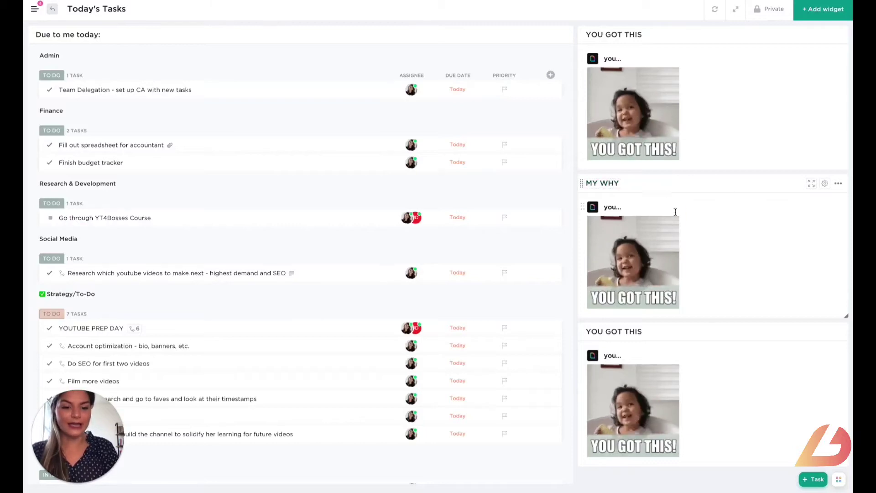
click(674, 207)
Rename the lowest text block "INSPIRATION" and remove its GIF
triple_click(650, 332)
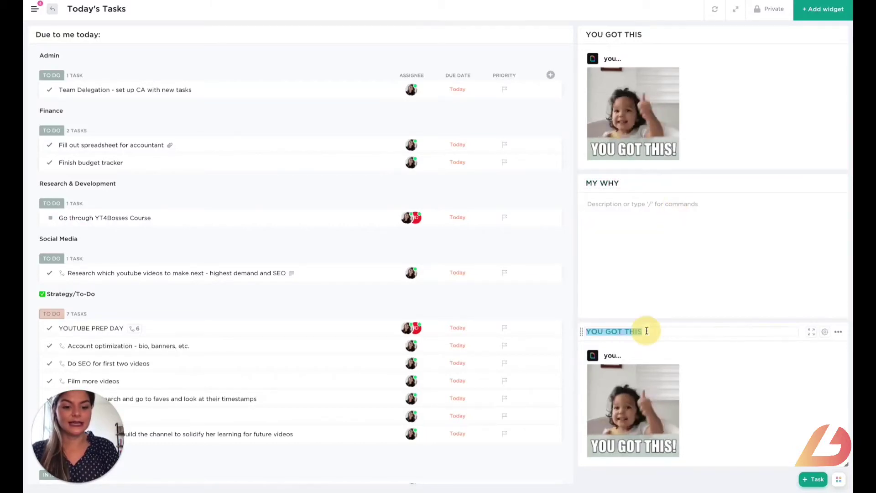
key(BackSpace)
text(INSPIR)
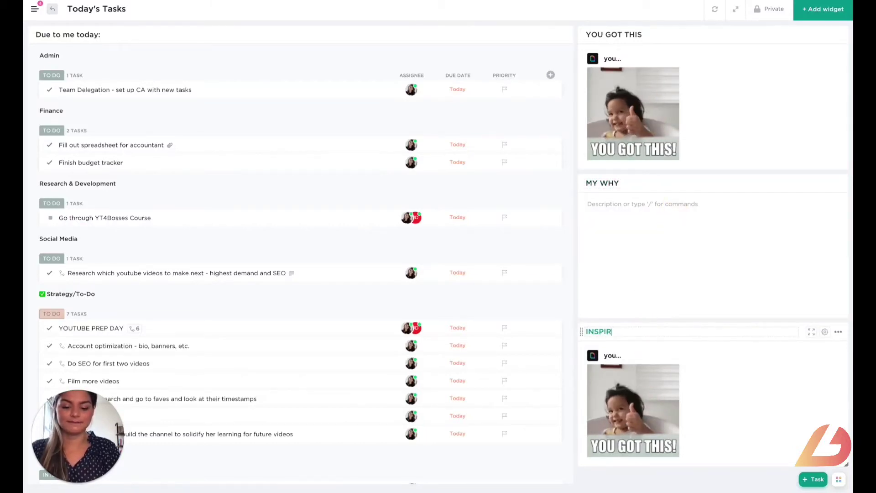
text(ATION)
key(Return)
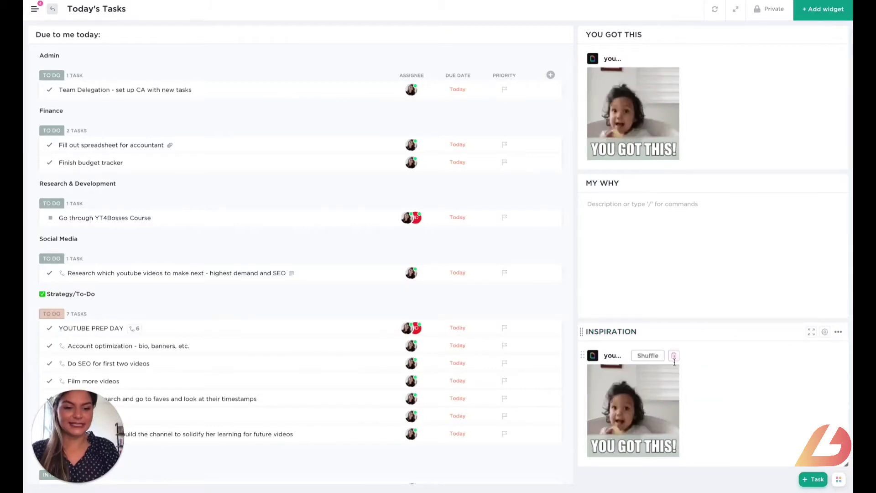
click(671, 354)
click(636, 231)
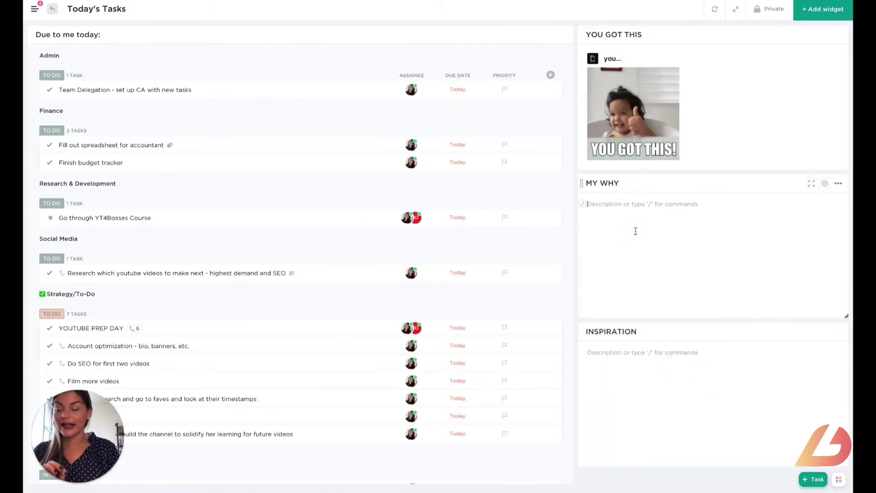
text(/att)
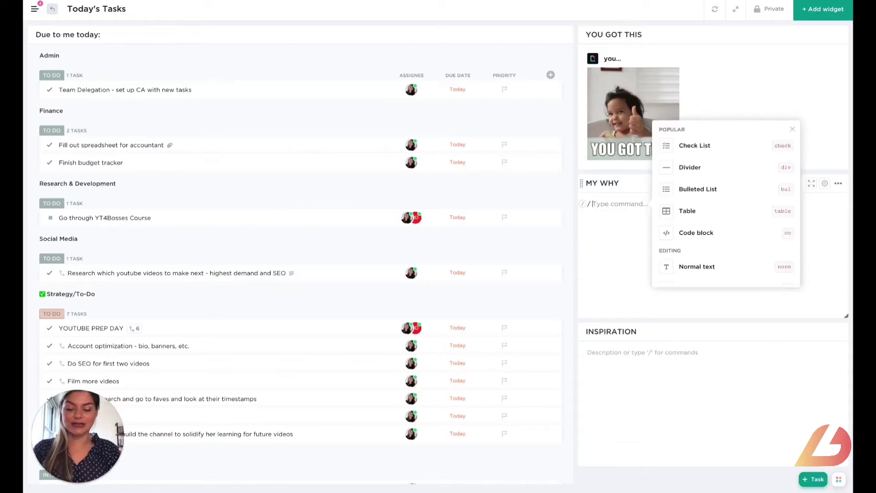
key(Return)
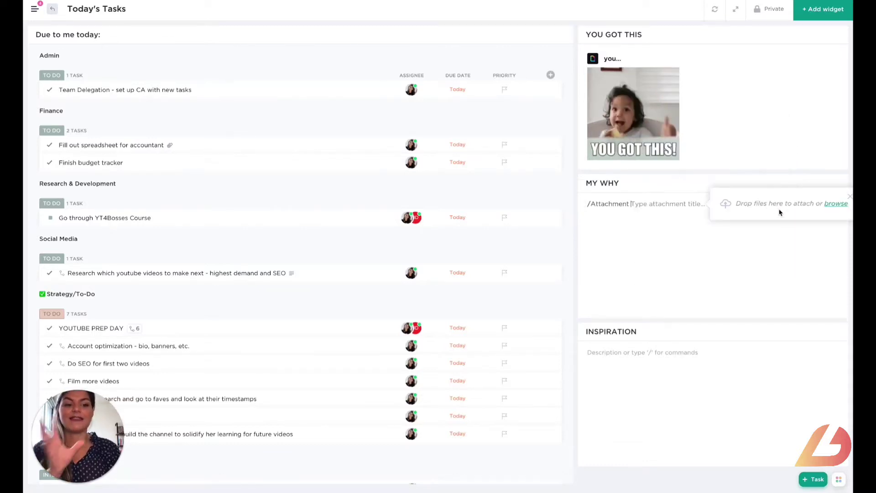
click(849, 198)
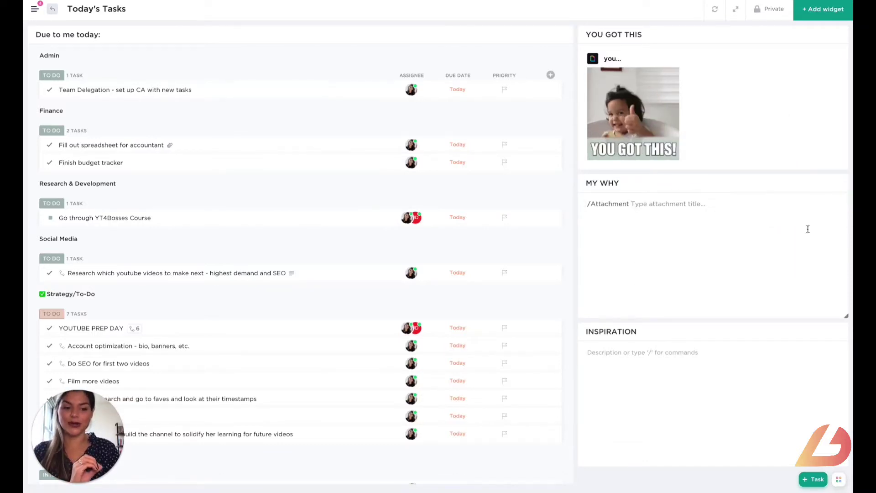
Write "Inspiring Quote" in the INSPIRATION text block and format it as Heading 2
click(680, 351)
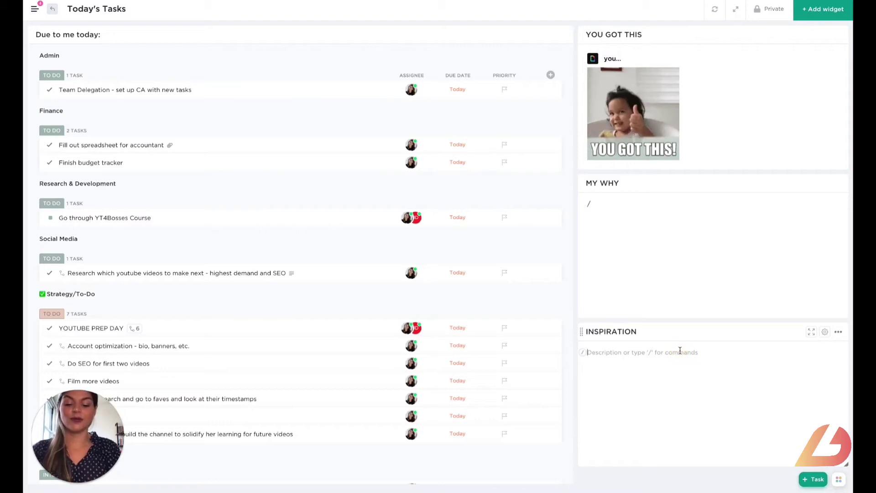
text(Inspiring Quote)
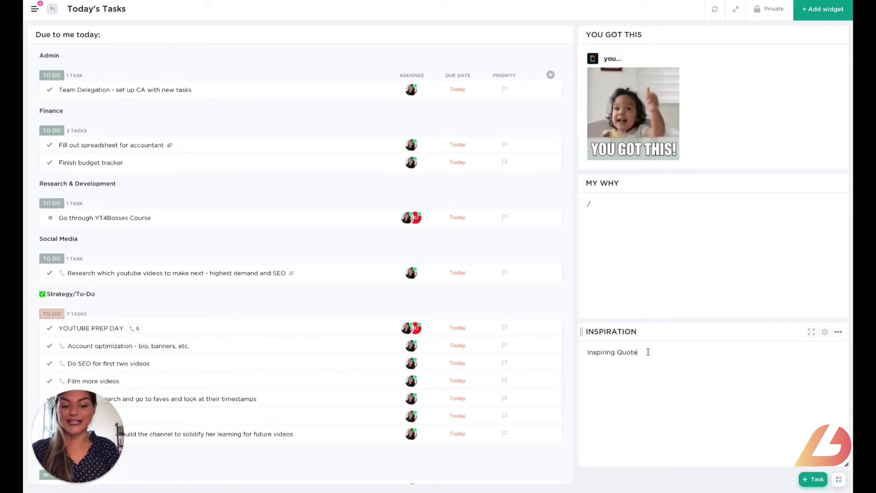
drag(646, 352, 586, 352)
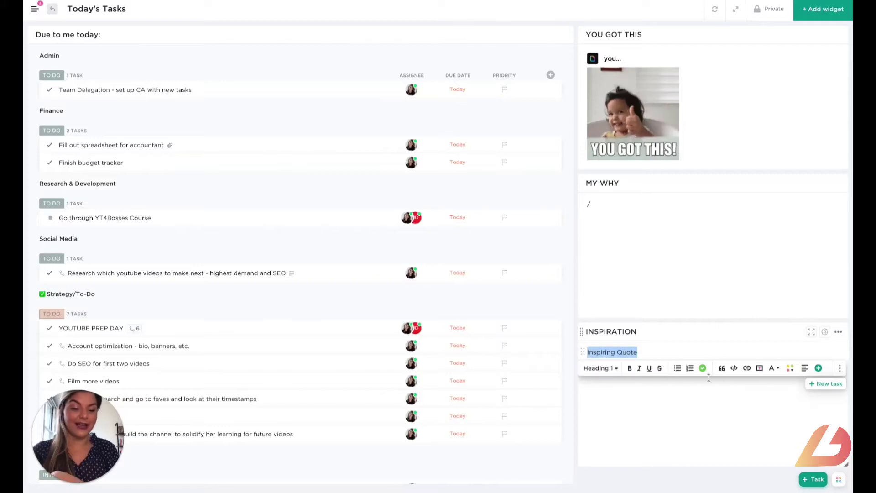
click(612, 371)
click(617, 400)
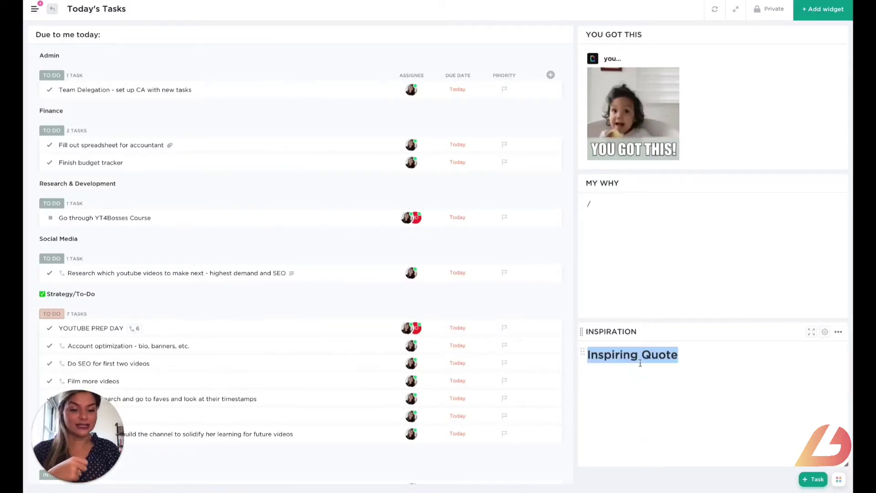
Italicize the "Inspiring Quote" heading in the INSPIRATION text block
click(697, 364)
mouse_move(588, 355)
mouse_down()
mouse_move(674, 354)
mouse_move(589, 355)
mouse_up()
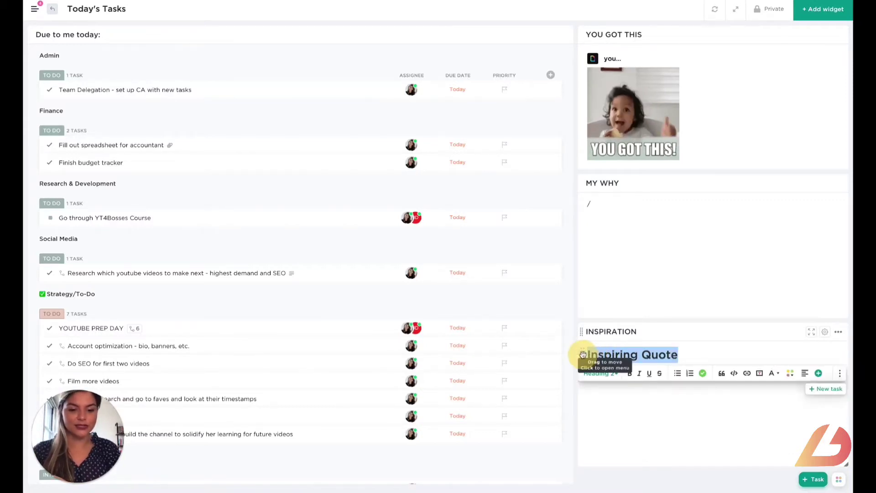
click(639, 373)
click(682, 361)
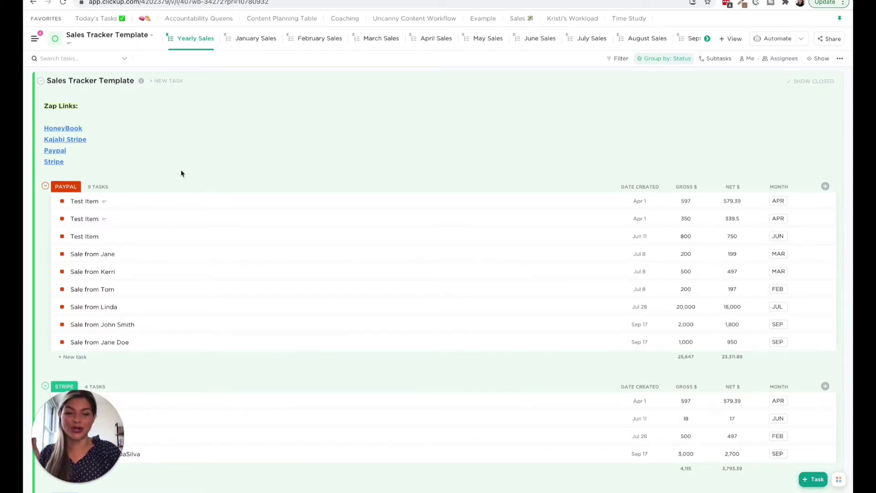
Examine the sales entries grouped by status in the Sales Tracker Template's Yearly Sales view
scroll(181, 173, down, 2)
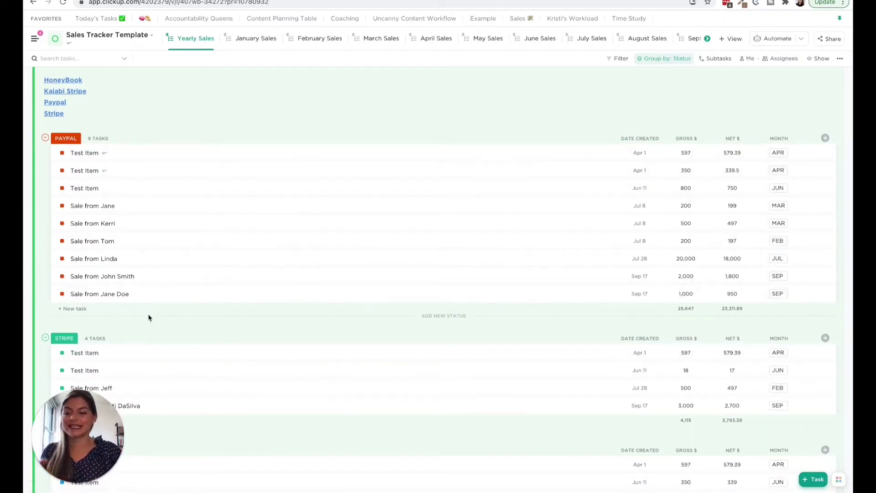
scroll(149, 318, down, 2)
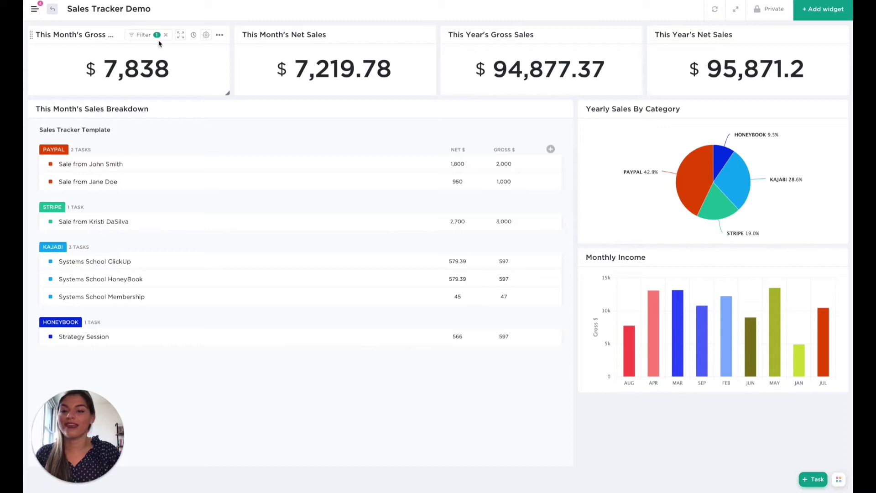
click(816, 18)
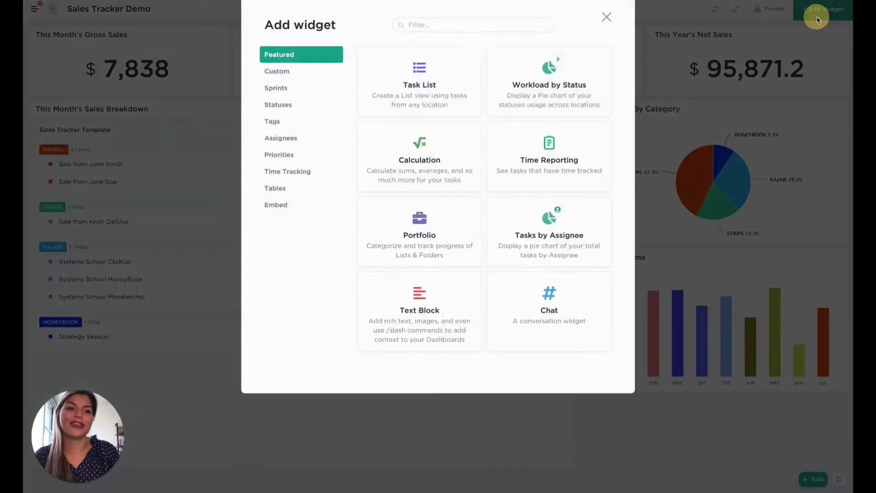
click(408, 157)
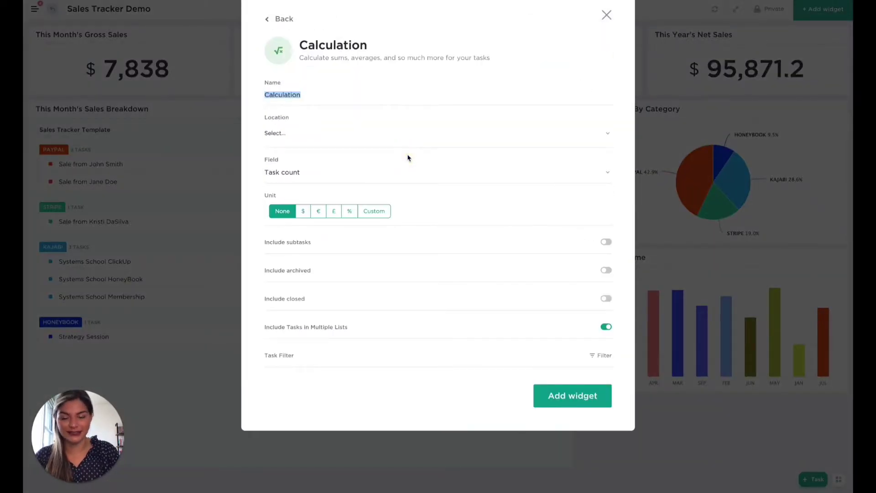
click(606, 15)
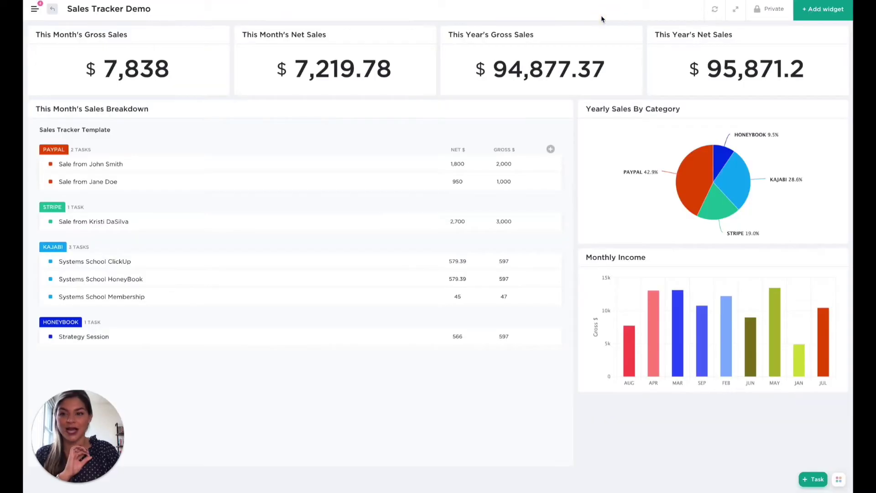
Open the settings of the "This Month's Gross Sales" widget and examine its location and field options, keeping Gross $ as the field
click(145, 37)
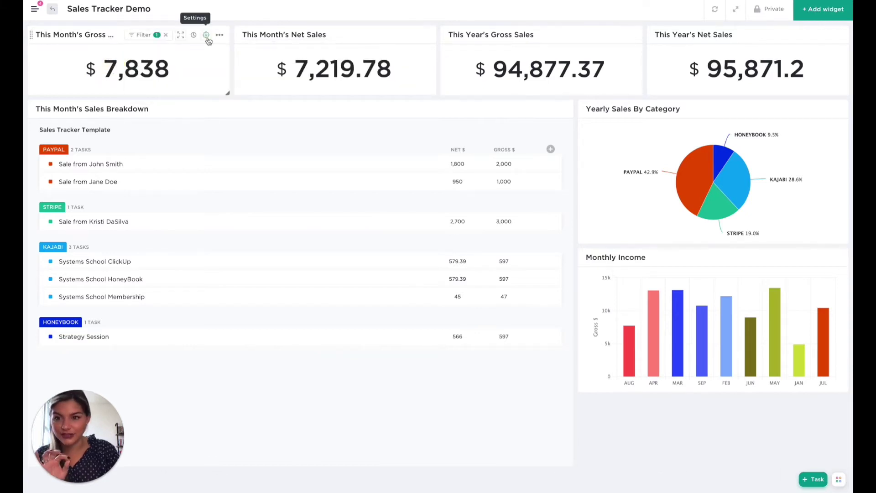
click(206, 37)
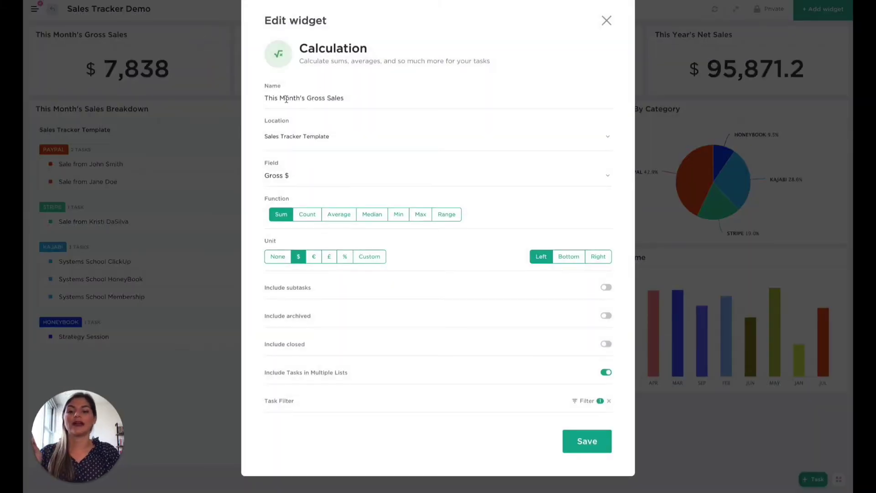
click(290, 138)
click(312, 132)
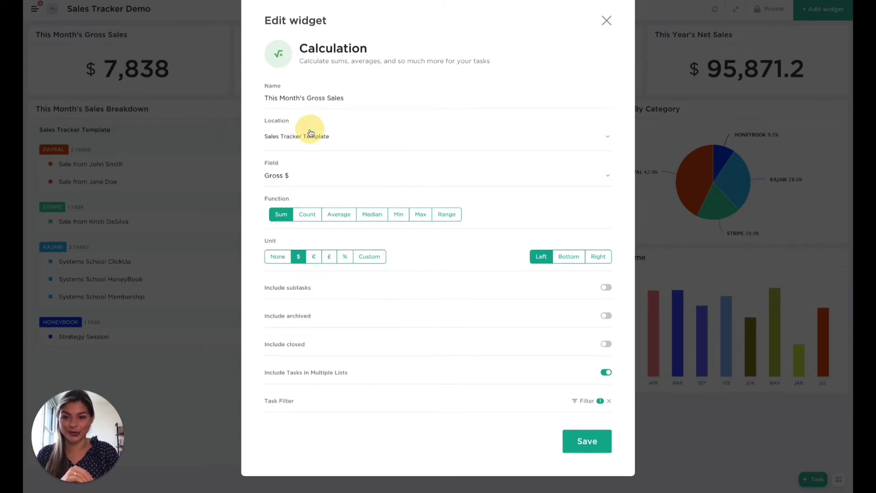
click(276, 178)
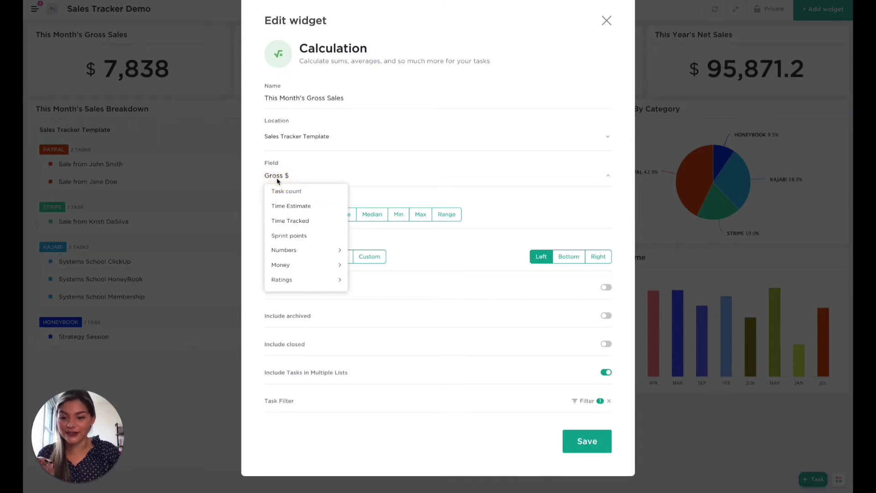
mouse_move(296, 251)
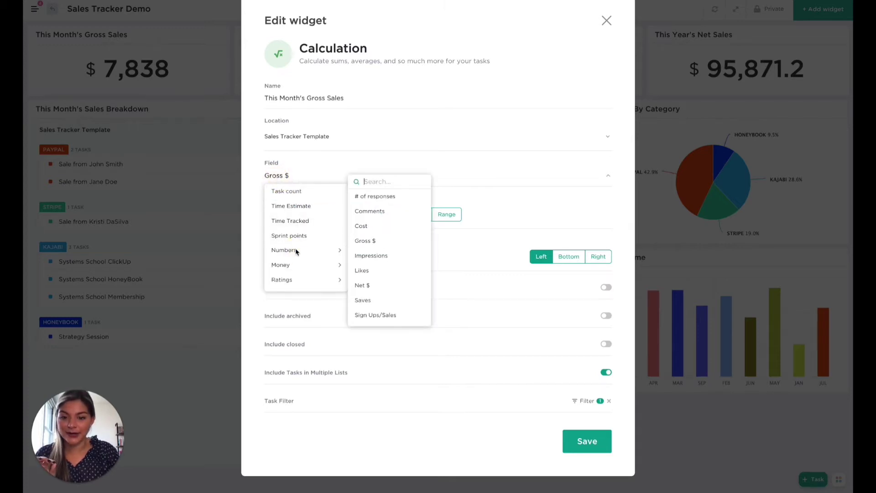
click(382, 245)
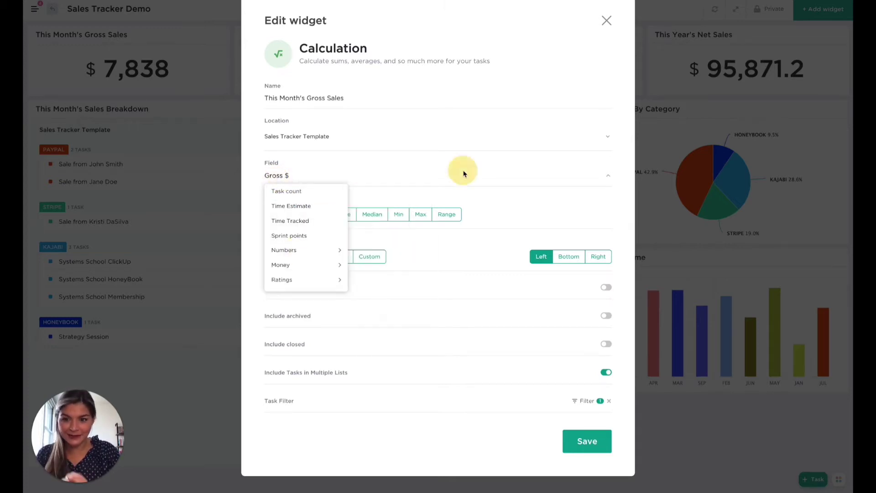
click(437, 180)
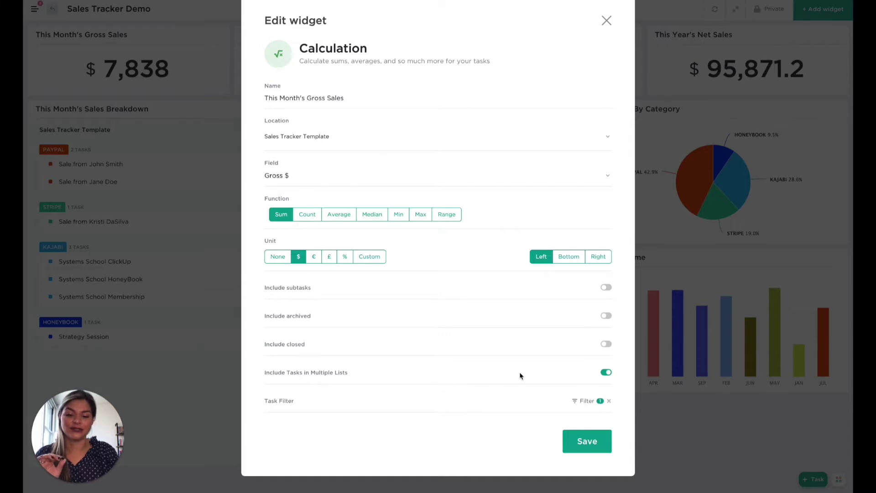
Examine the "This Month's Gross Sales" widget's task filter and save the widget without changing it
mouse_move(609, 375)
click(588, 401)
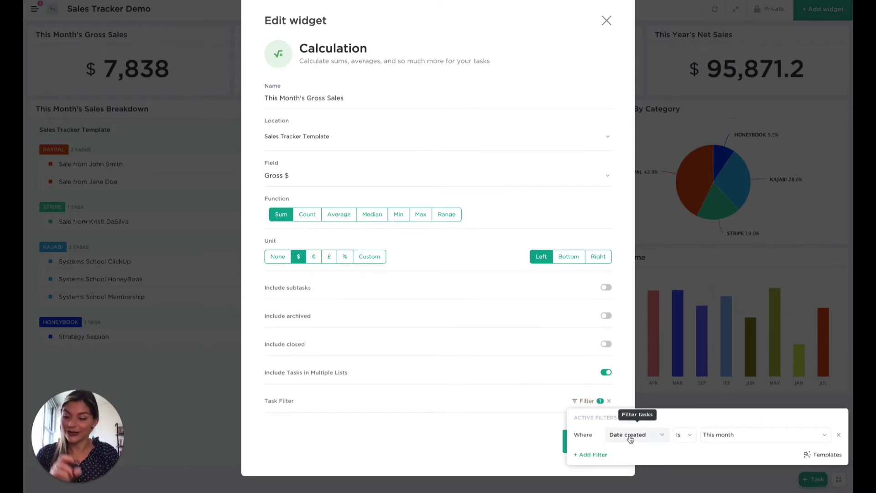
click(502, 448)
click(583, 442)
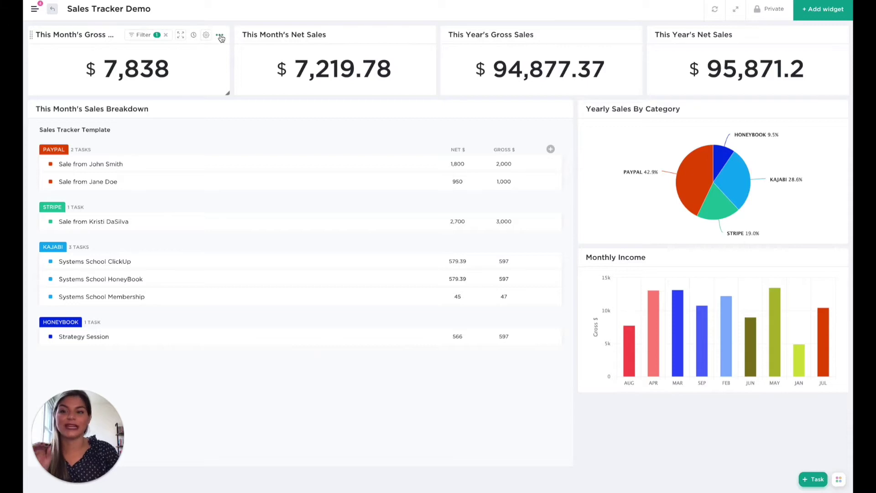
Open the settings of the "This Month's Net Sales" widget, examine its field options, and close them without saving
click(220, 35)
click(252, 56)
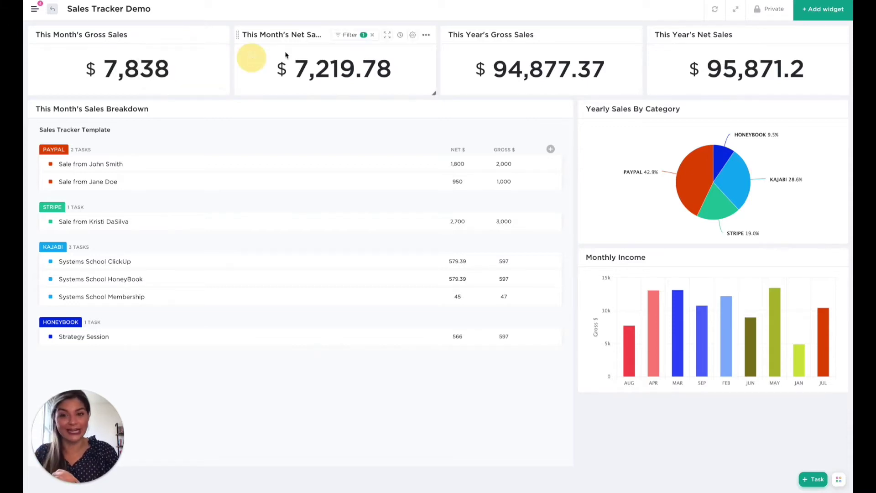
click(413, 36)
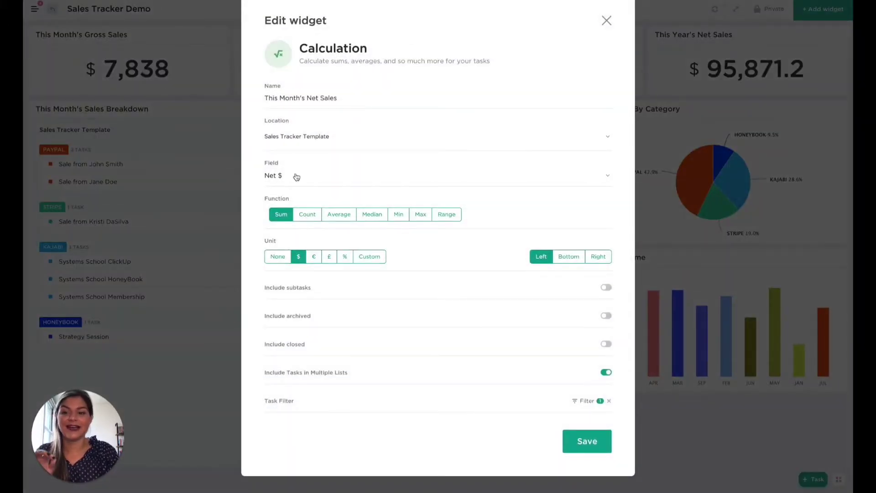
click(275, 178)
mouse_move(292, 250)
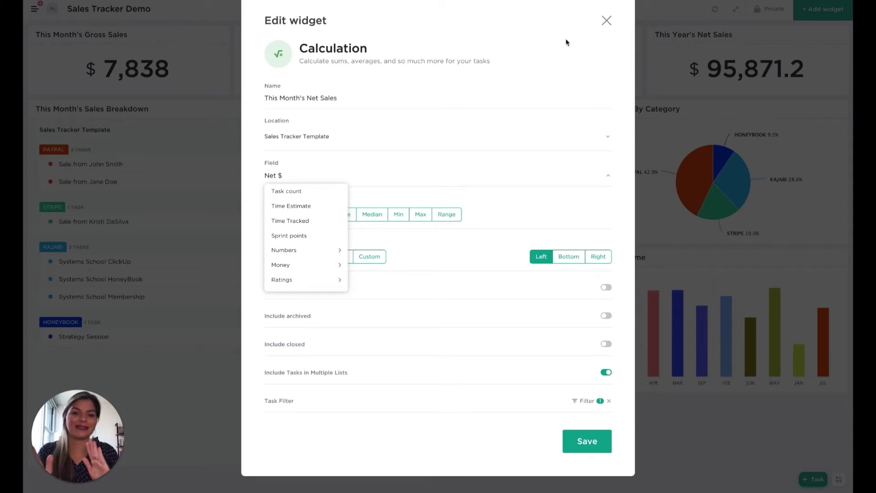
click(606, 20)
click(607, 20)
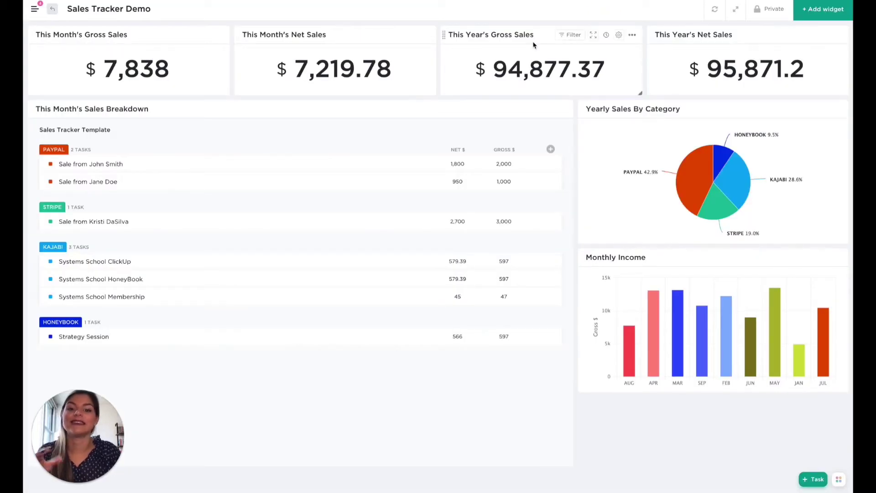
Examine the filter and calculation settings of the "This Year's Gross Sales" widget, then close them without saving
click(574, 35)
click(511, 64)
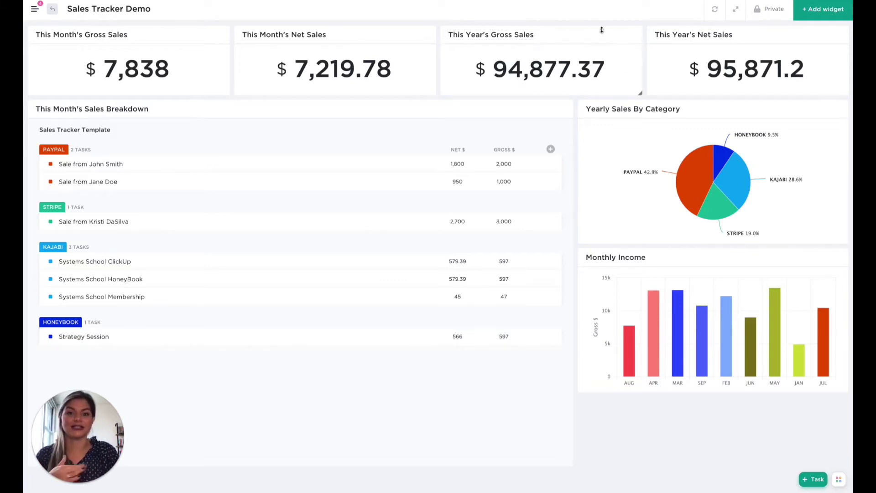
click(618, 35)
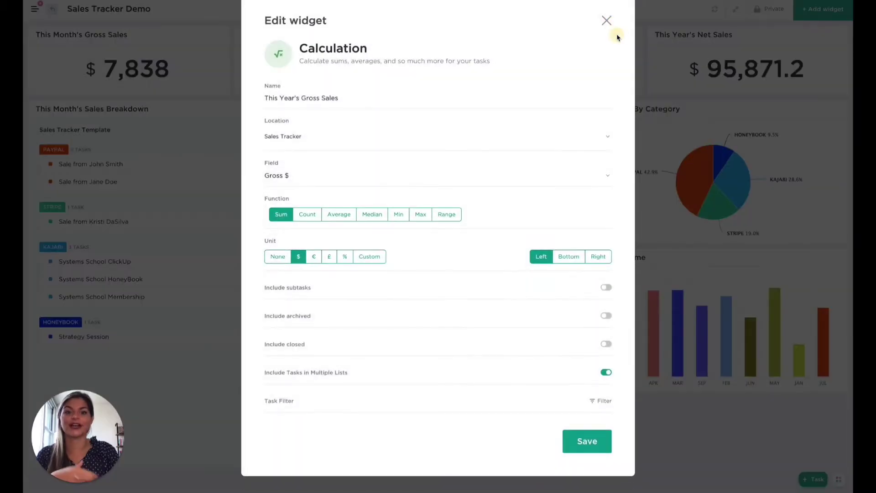
click(606, 22)
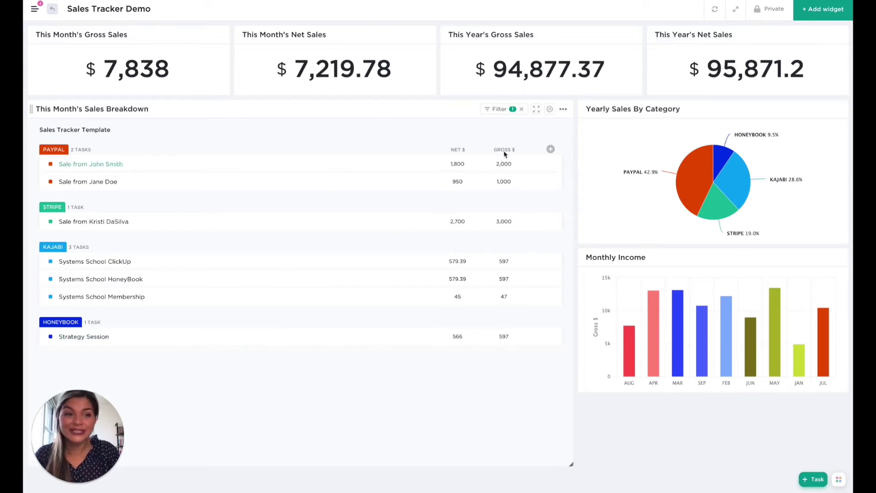
Look over the featured widget types, then examine the settings and task filter of the "This Month's Sales Breakdown" task list
click(823, 9)
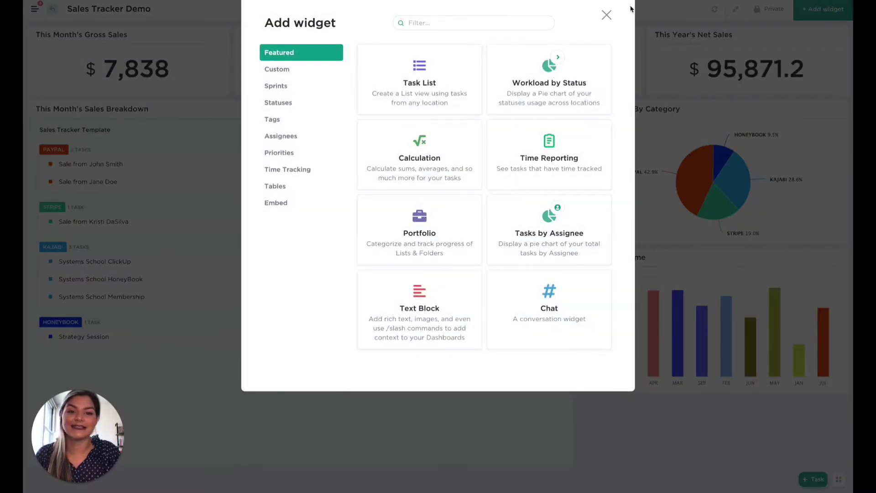
click(606, 15)
click(548, 111)
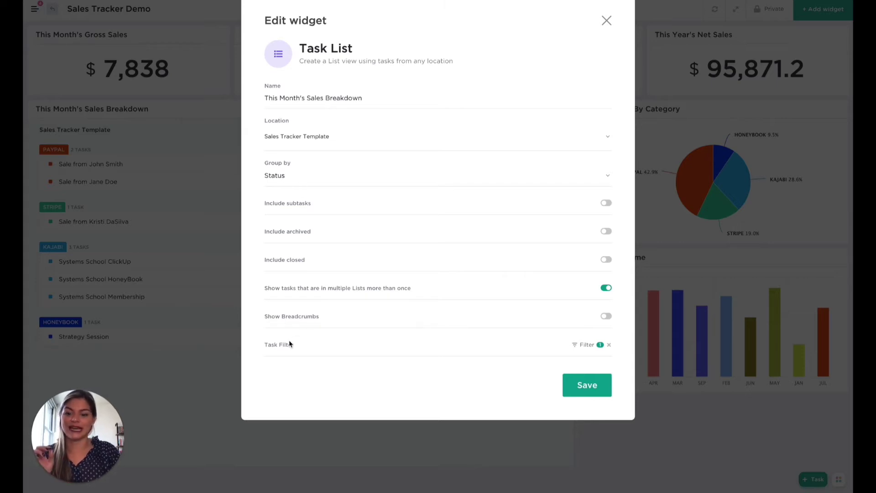
click(584, 344)
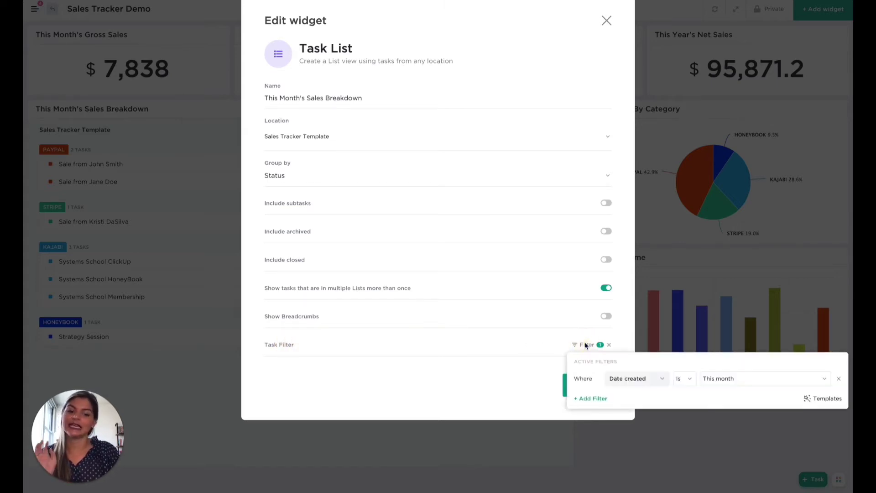
click(607, 20)
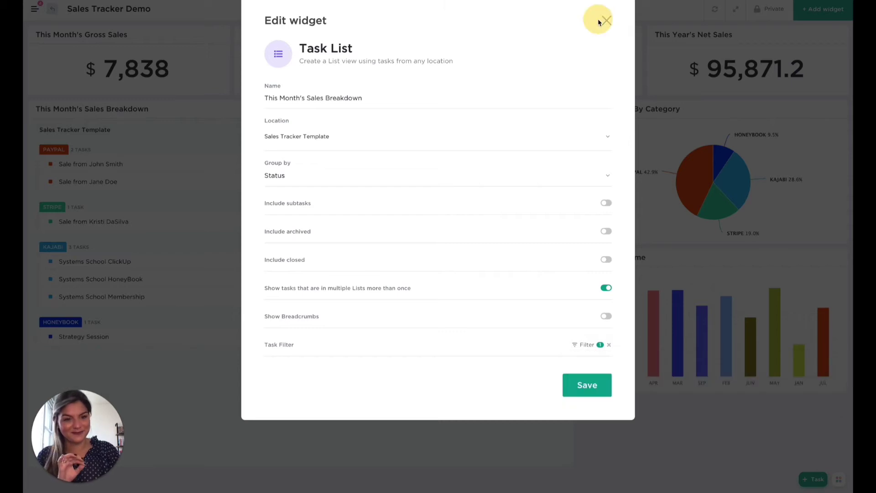
click(607, 21)
Examine the custom widget types available for the dashboard, including the pie and bar charts, without adding one
mouse_move(677, 370)
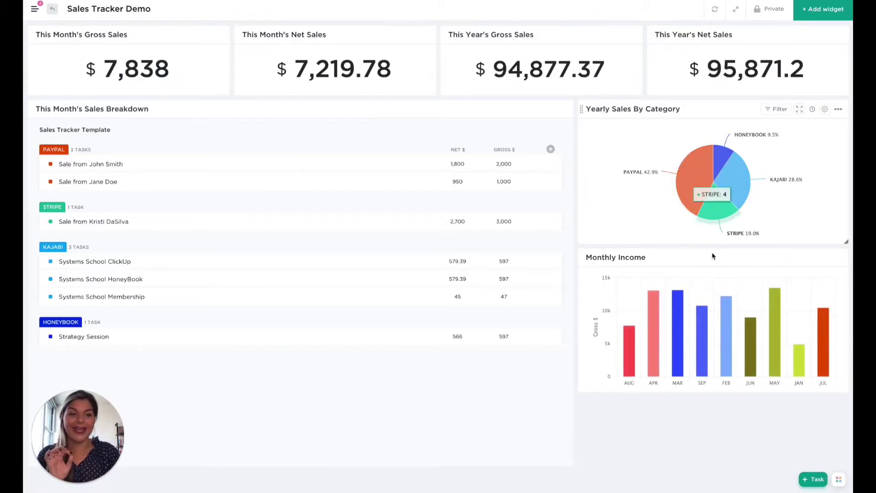
click(826, 10)
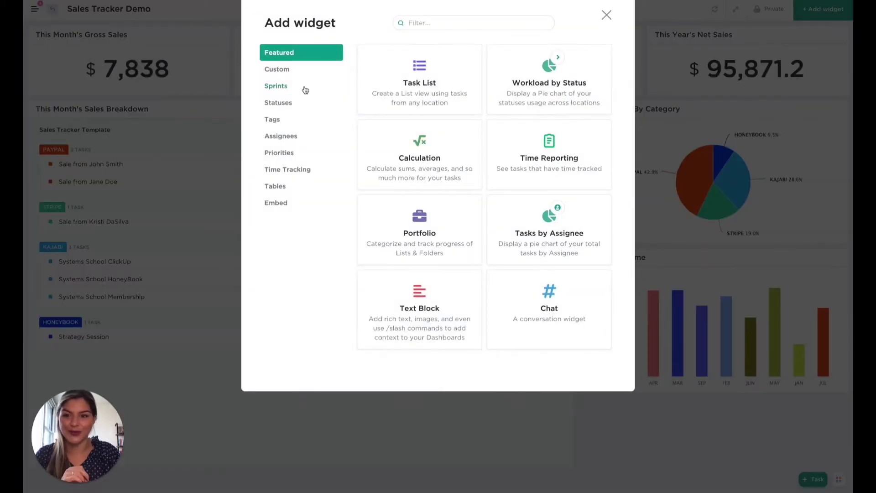
click(279, 75)
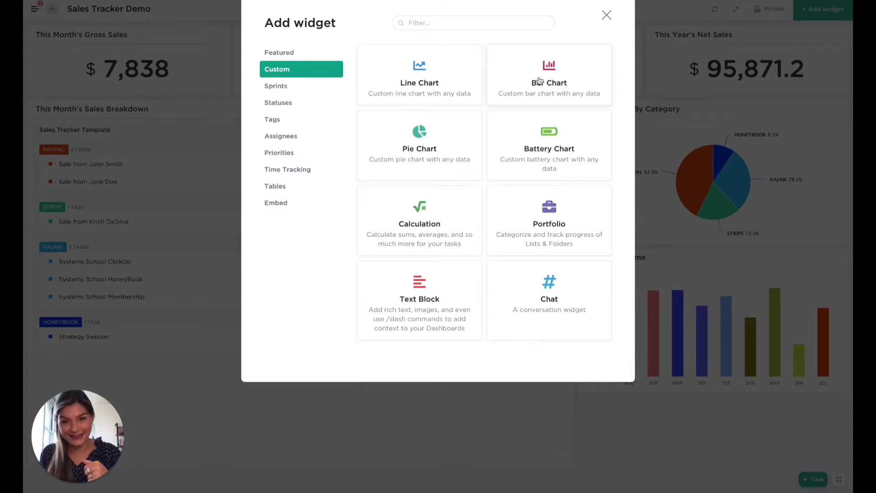
click(606, 15)
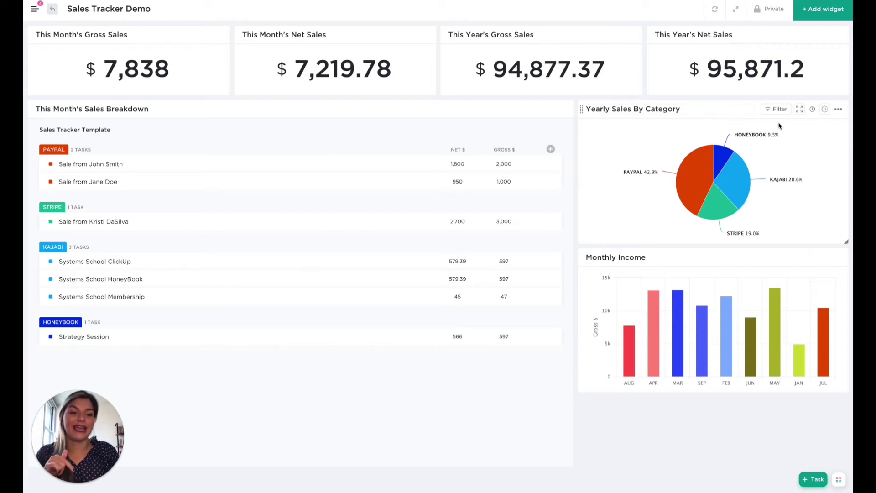
Examine the "Yearly Sales By Category" pie chart's settings and value options, then inspect the task counts of its slices
click(825, 110)
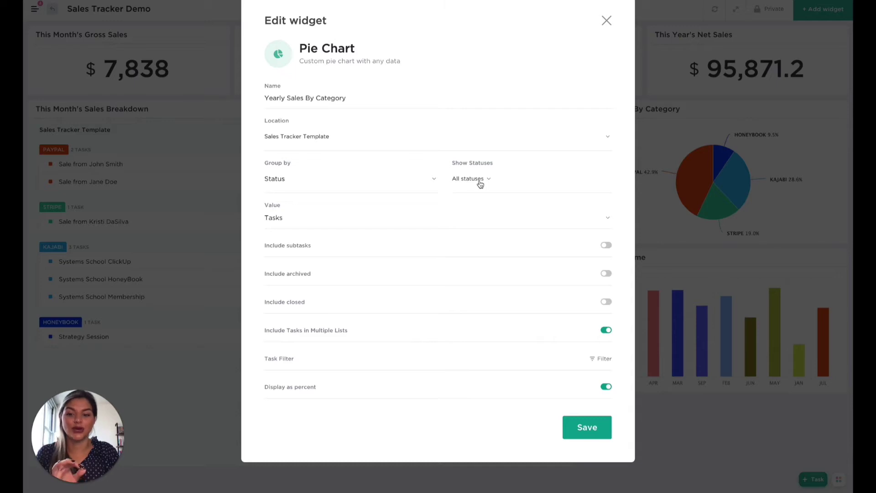
click(277, 223)
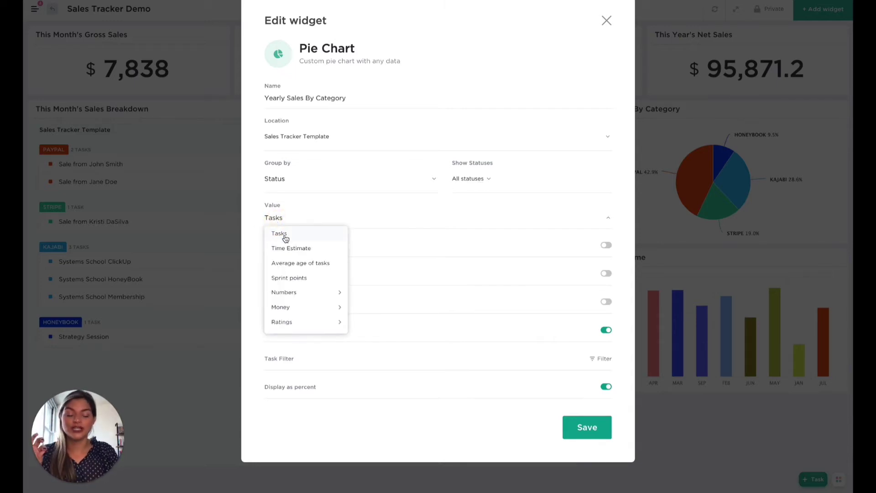
click(606, 20)
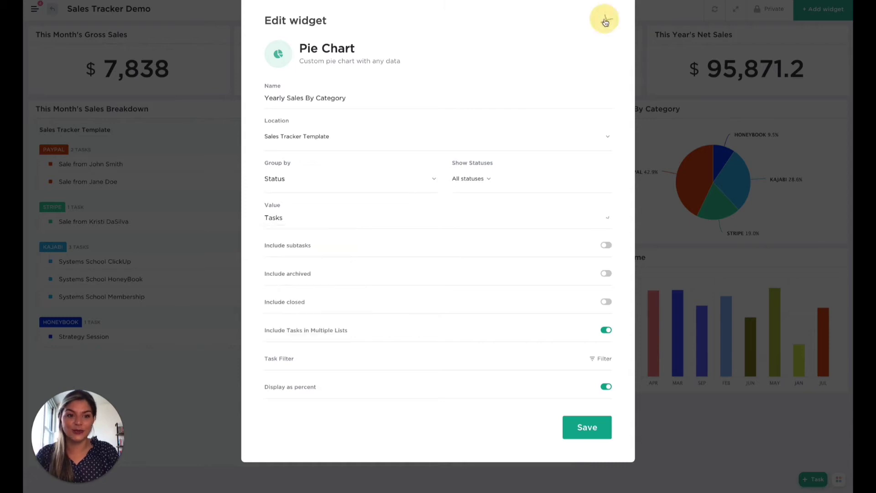
click(607, 20)
mouse_move(720, 158)
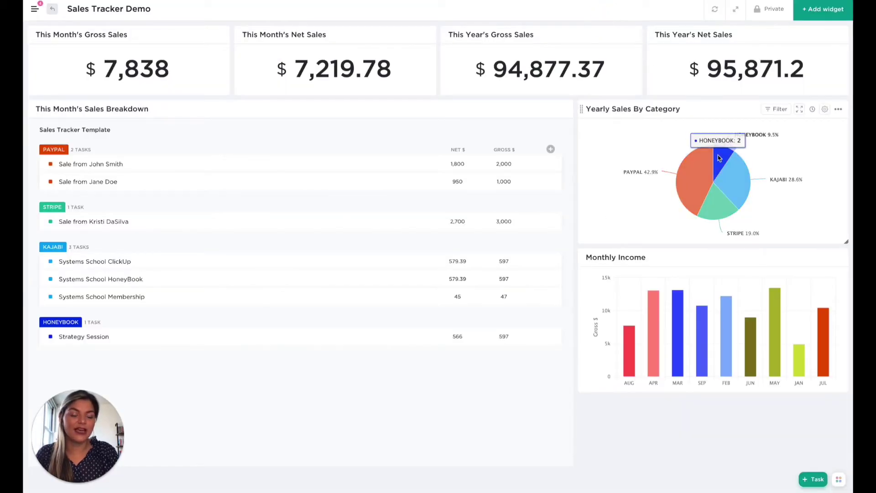
mouse_move(689, 183)
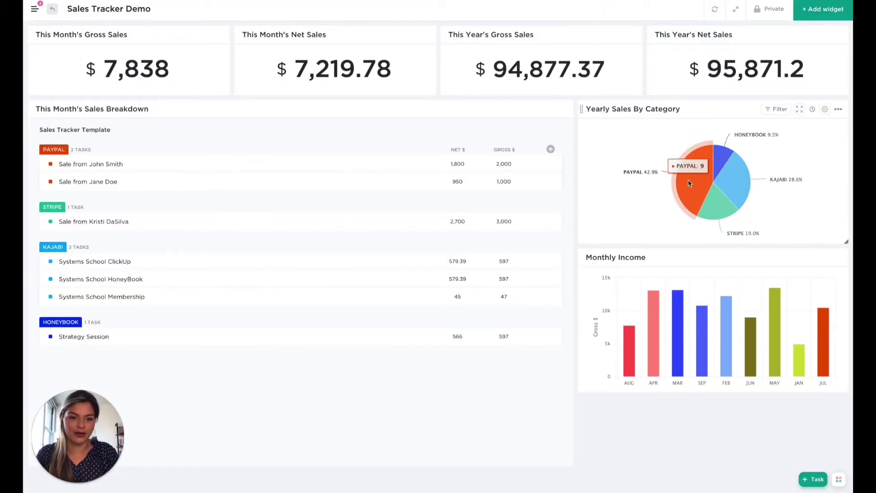
mouse_move(749, 193)
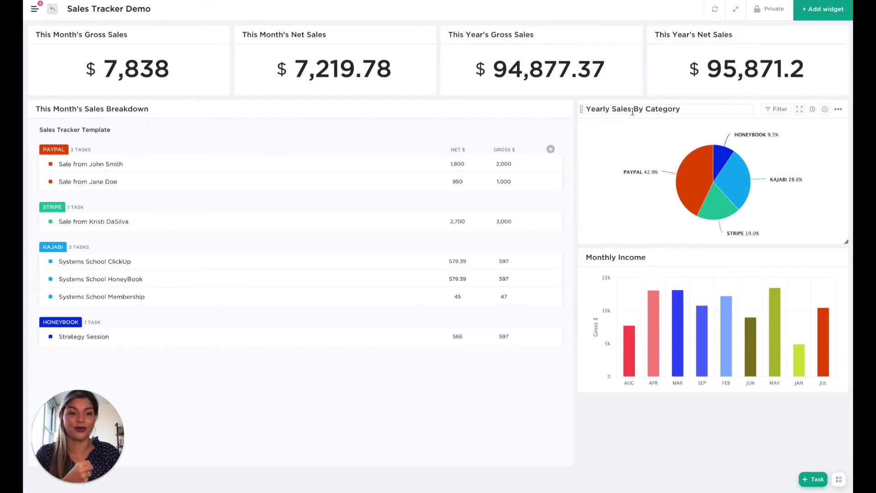
Set the "Yearly Sales By Category" pie chart's value to the Gross $ number field and save the widget
click(826, 109)
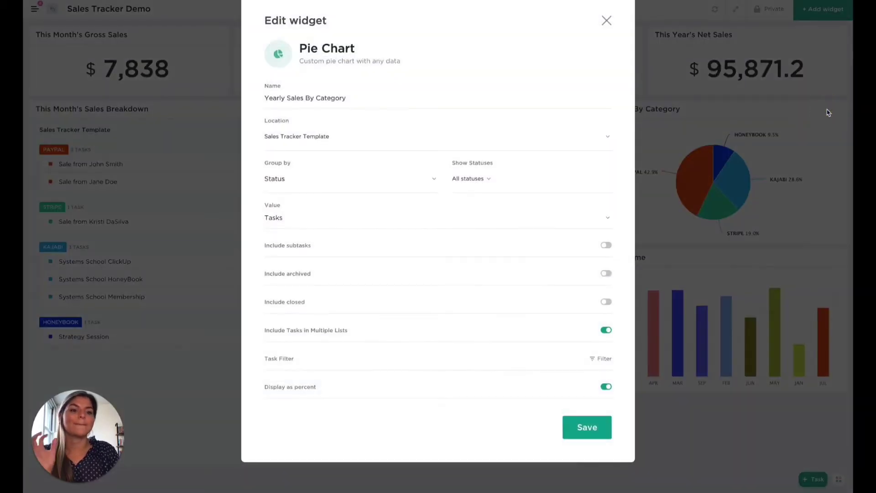
click(279, 222)
mouse_move(297, 294)
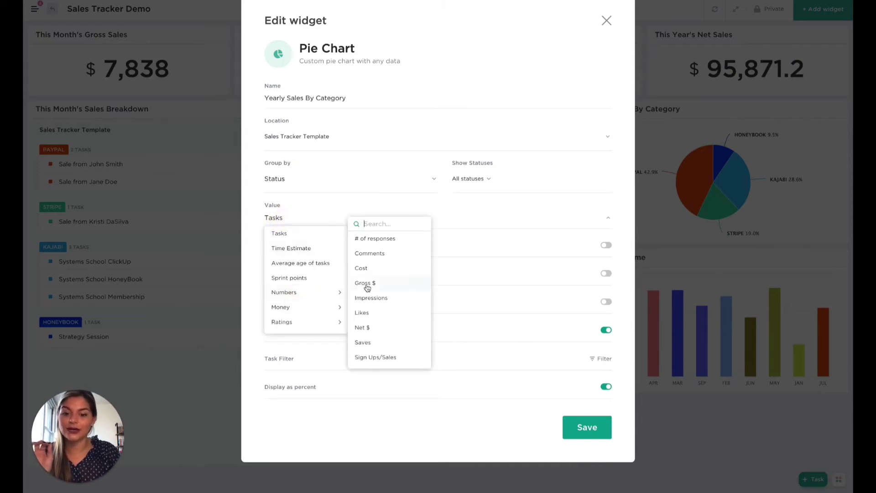
click(363, 286)
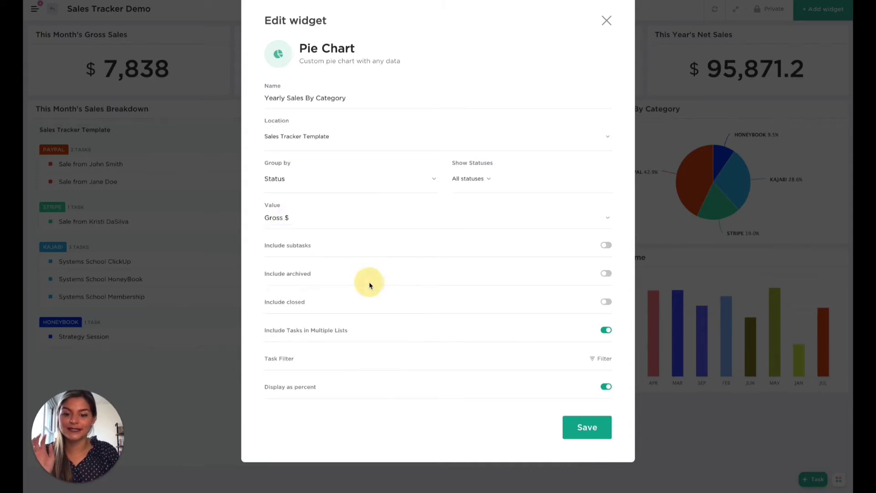
click(577, 420)
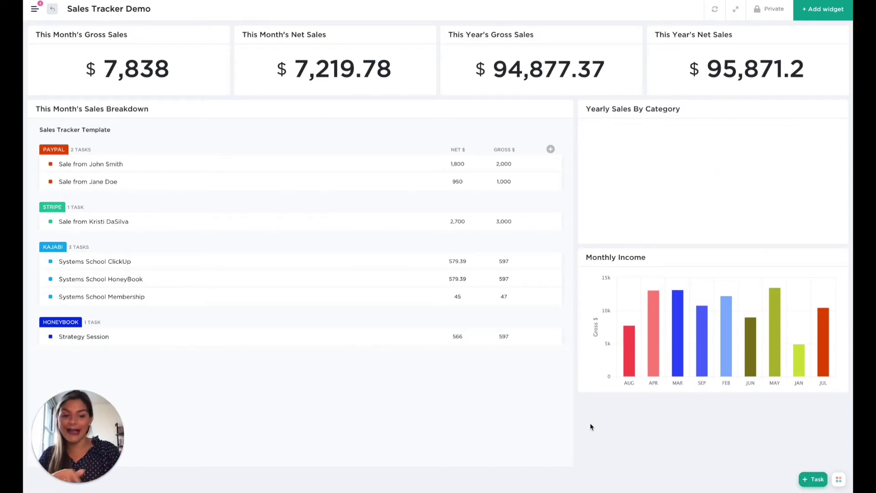
mouse_move(726, 220)
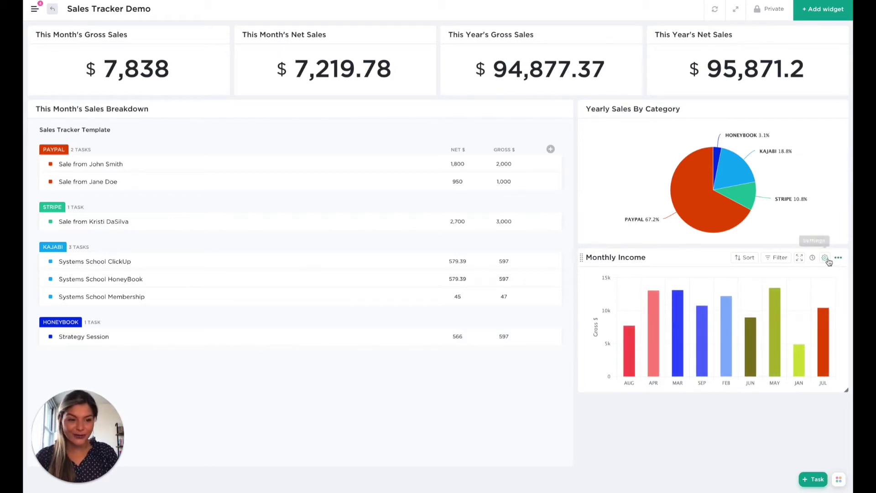
Open the settings of the "Monthly Income" bar chart and examine its X-axis field options, keeping Month
click(824, 258)
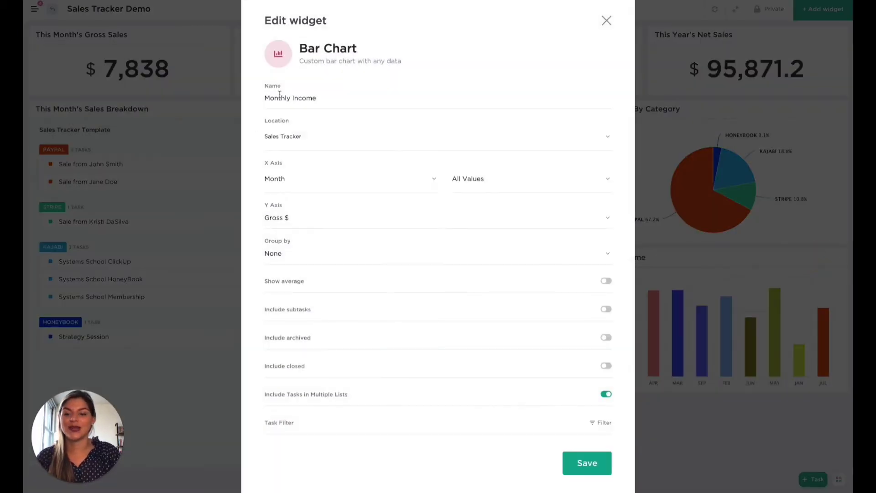
click(286, 179)
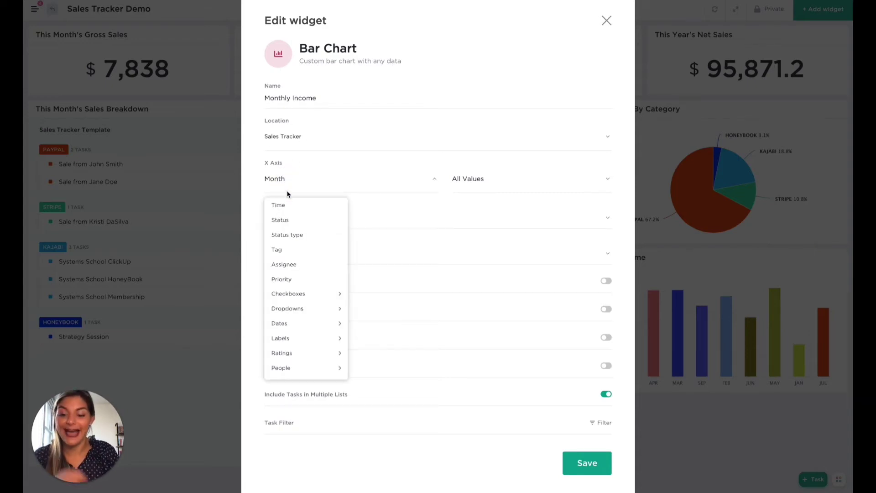
mouse_move(295, 340)
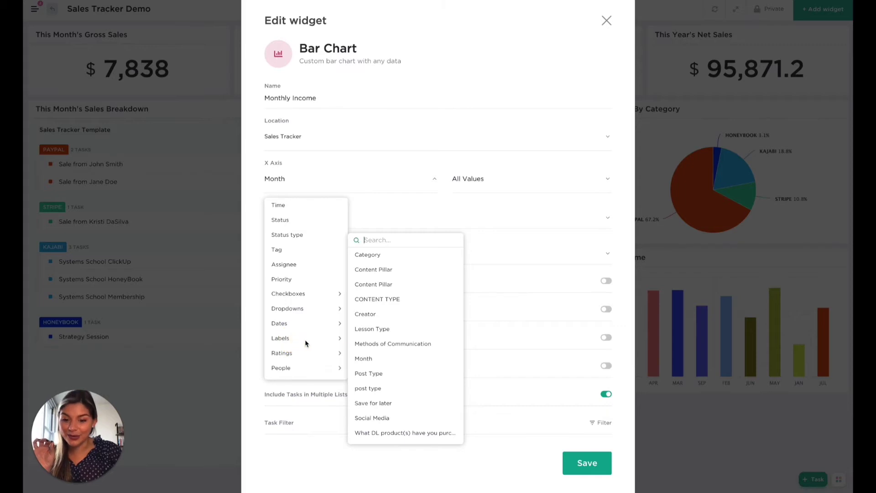
click(432, 190)
click(475, 214)
Examine the "Monthly Income" bar chart's Y-axis field options, keeping Gross $, and save the widget
click(280, 220)
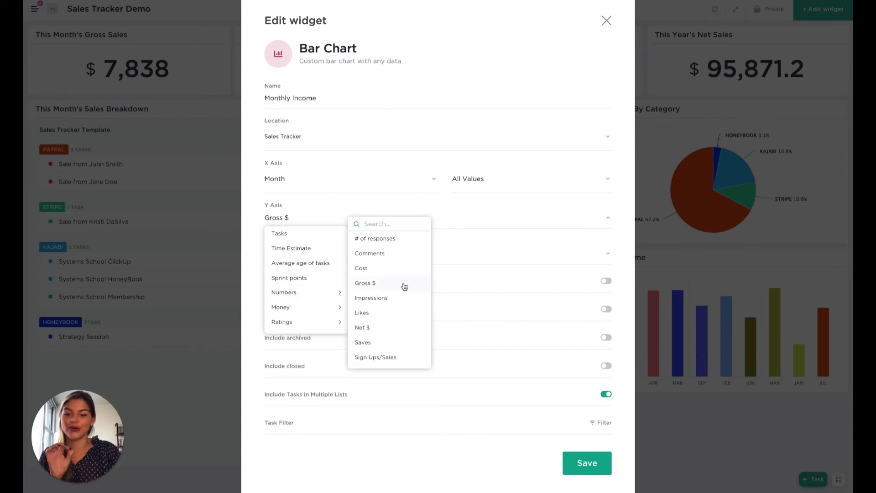
click(497, 204)
click(498, 205)
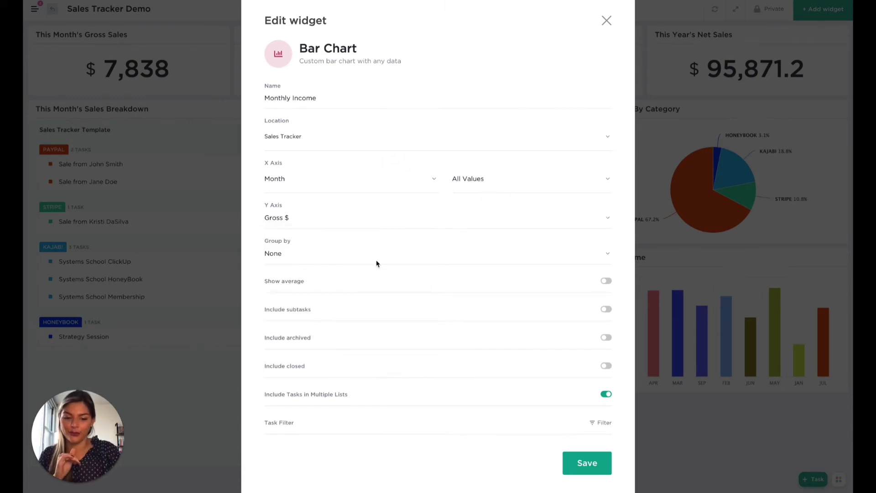
click(588, 465)
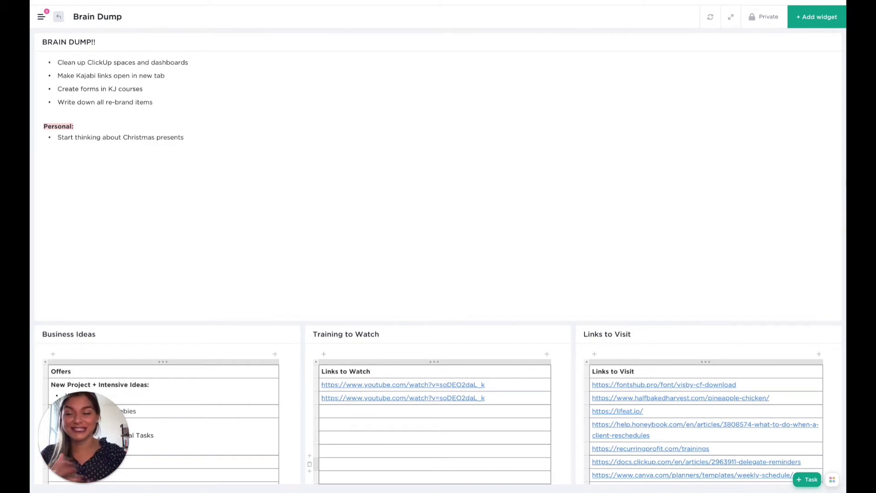
Examine the Brain Dump dashboard's BRAIN DUMP!! text block and its Business Ideas, Training to Watch and Links to Visit widgets
click(127, 67)
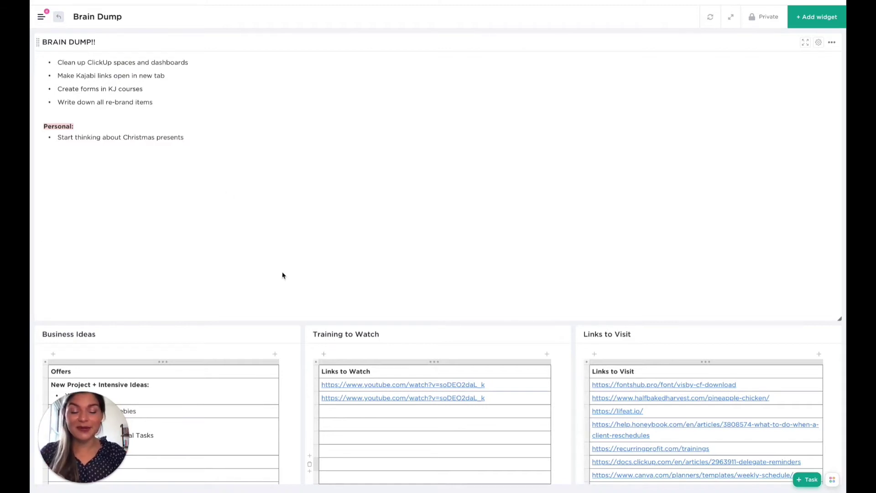
scroll(297, 239, down, 3)
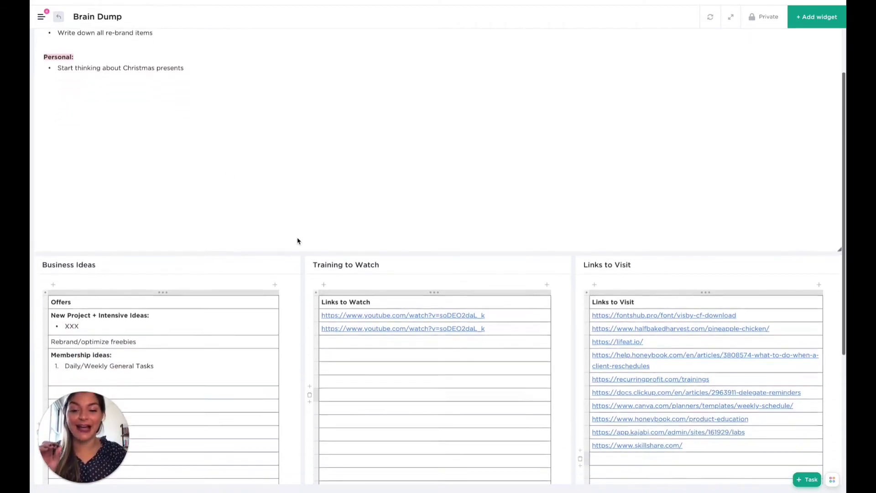
click(104, 262)
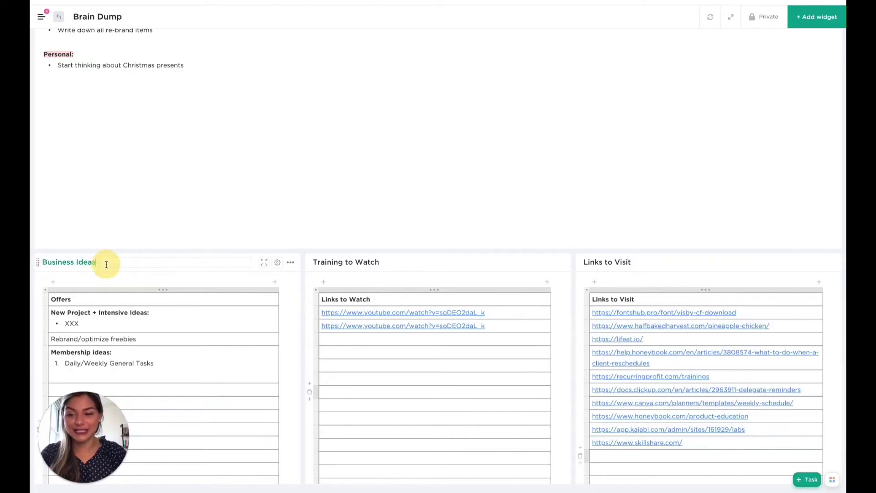
click(409, 263)
click(640, 263)
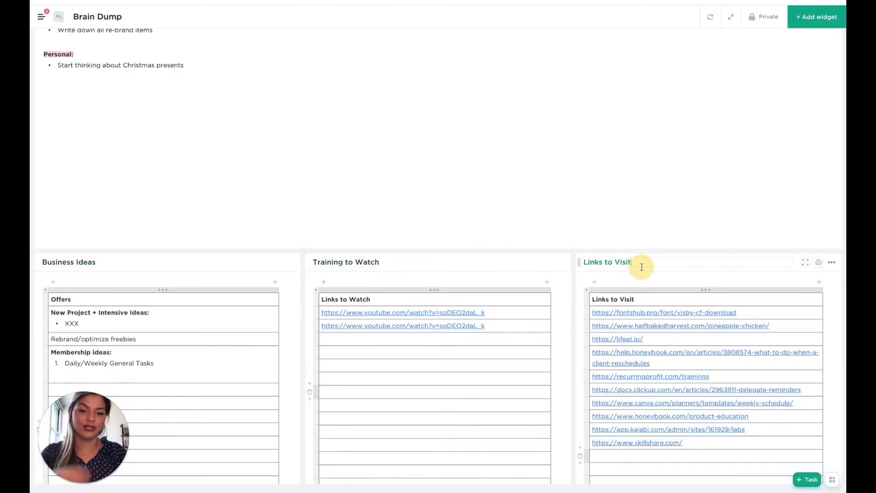
scroll(529, 176, up, 3)
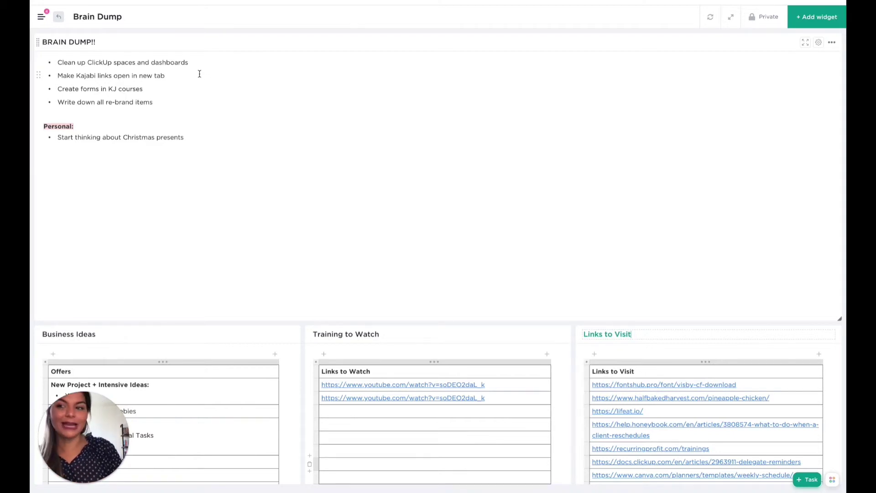
Examine the list choices for turning the "Clean up ClickUp spaces and dashboards" bullet into a new task, without creating it
drag(192, 65, 57, 62)
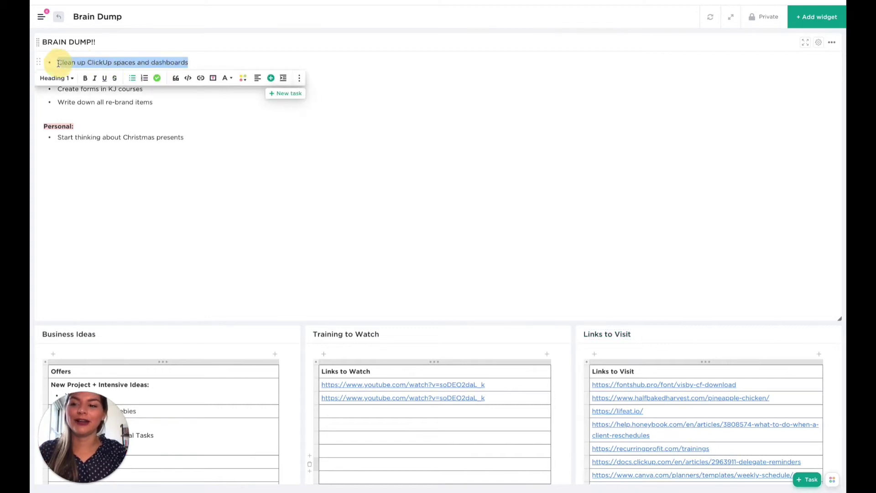
click(283, 93)
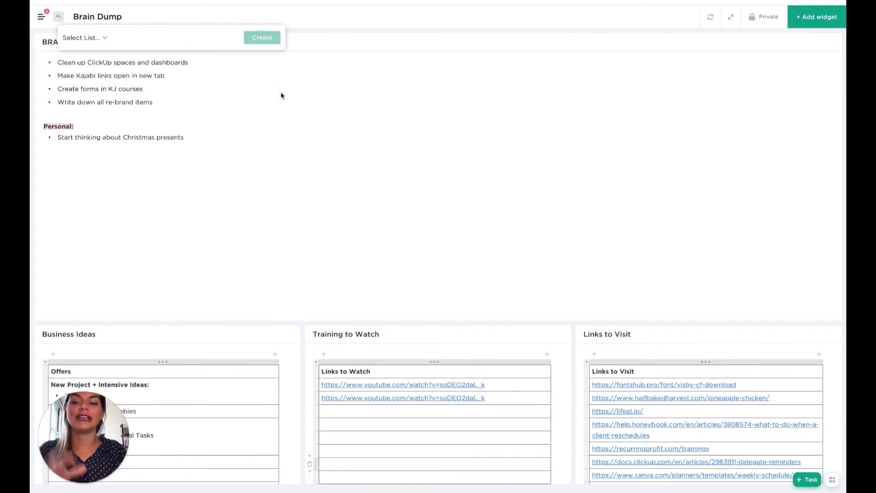
click(92, 38)
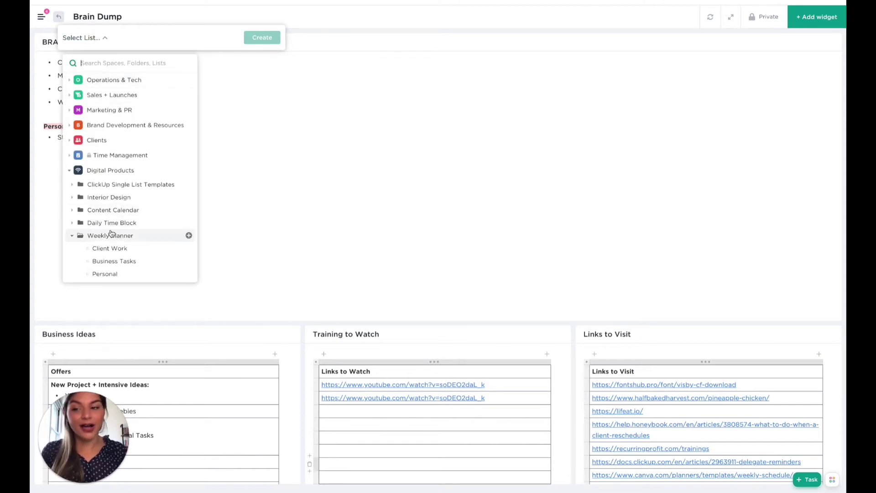
click(304, 118)
click(266, 94)
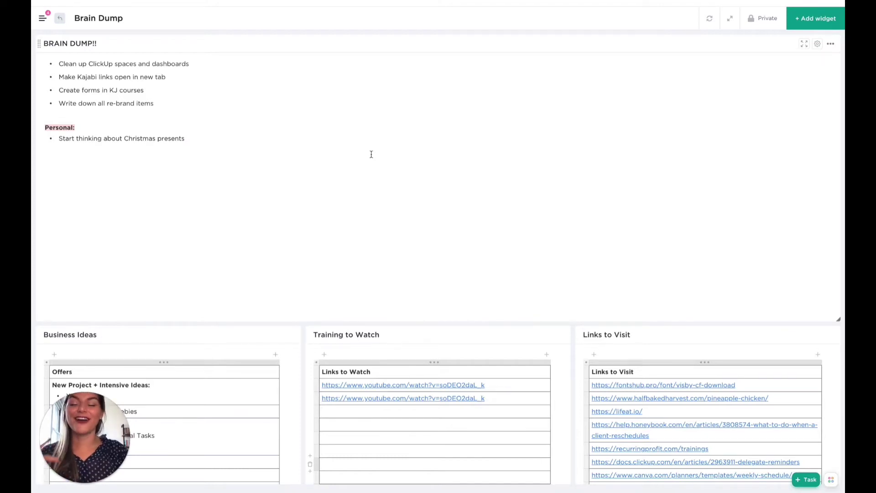
Examine the setup form of a new Text Block widget and leave it without adding the widget
click(813, 26)
click(419, 324)
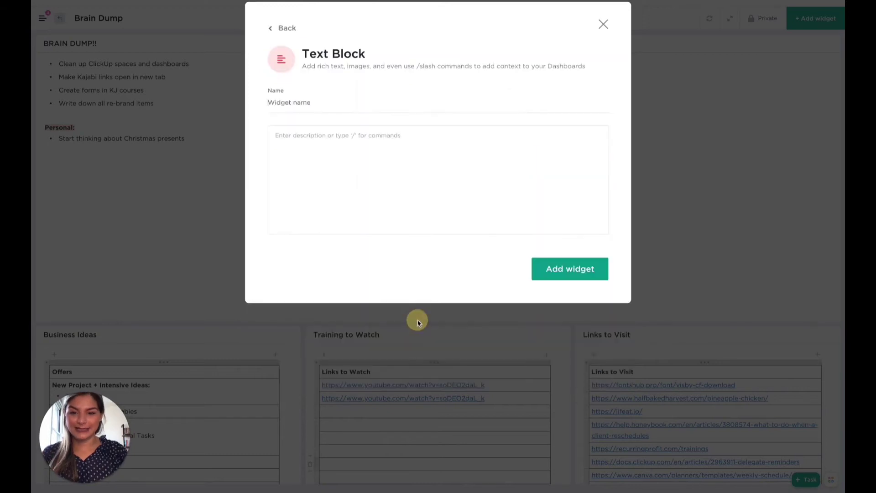
click(602, 25)
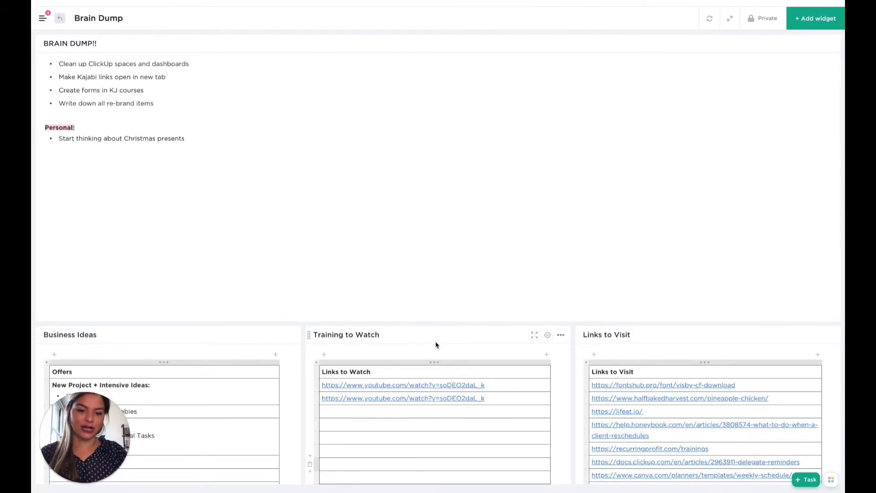
Examine the text formatting options for the "Personal:" heading in the BRAIN DUMP!! block
click(175, 90)
click(217, 133)
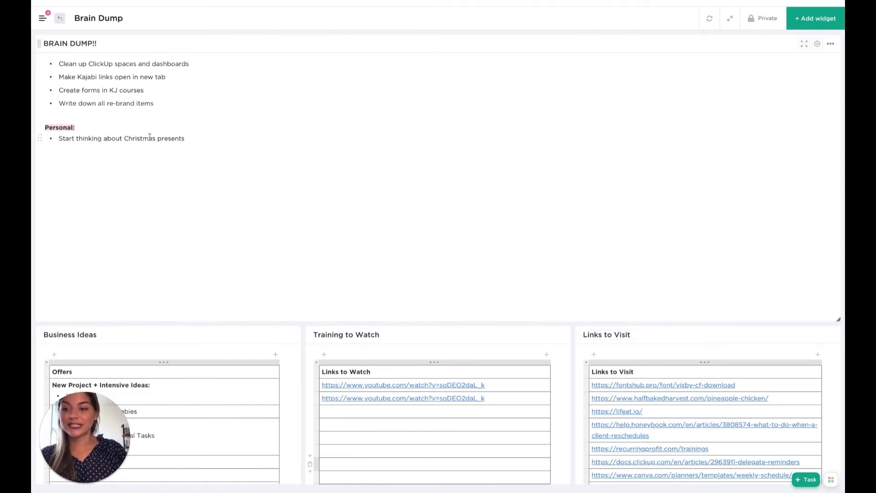
drag(81, 127, 36, 128)
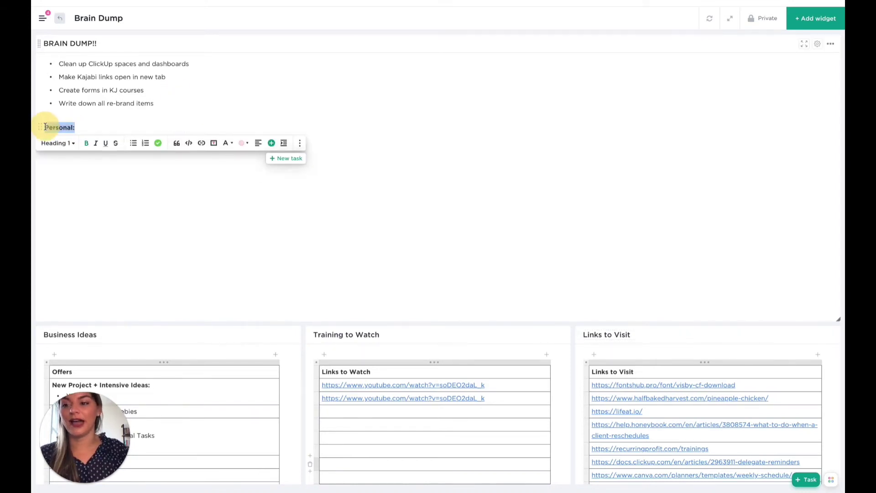
click(82, 122)
Insert a table below the "Start thinking about Christmas presents" bullet using the slash command
click(226, 138)
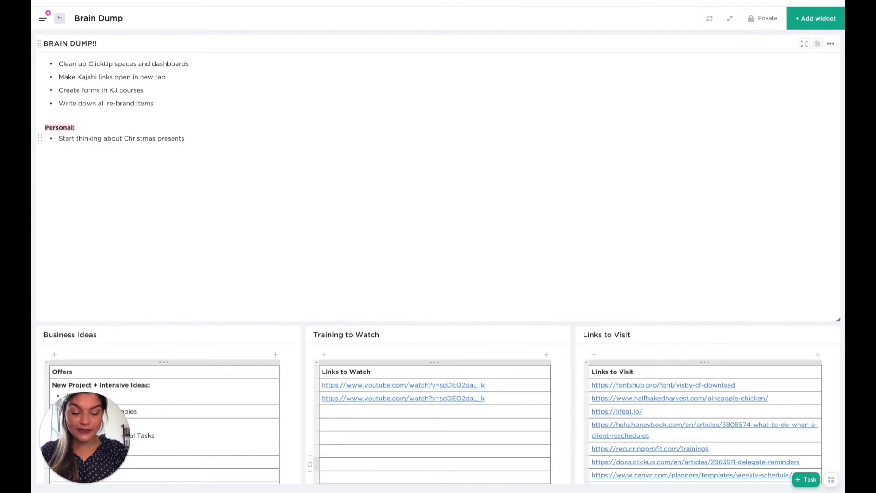
text(/)
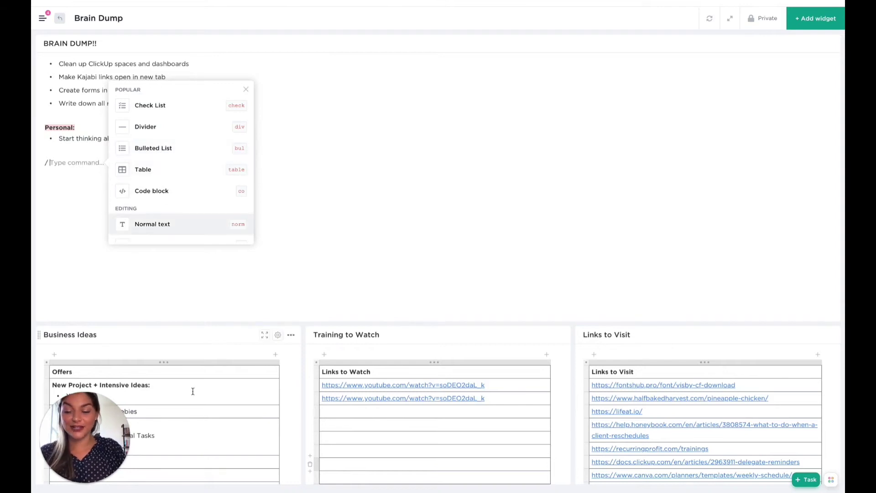
click(150, 172)
click(91, 171)
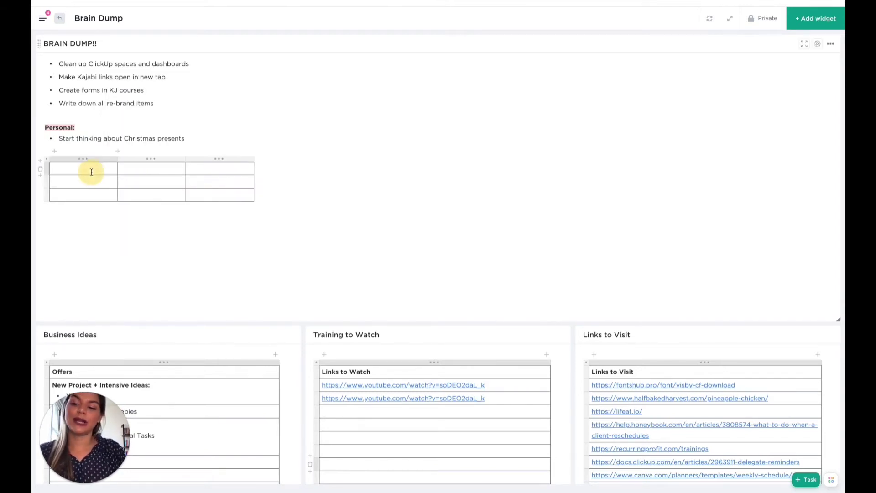
Delete two columns of the new table so that a single column remains
click(148, 160)
click(170, 200)
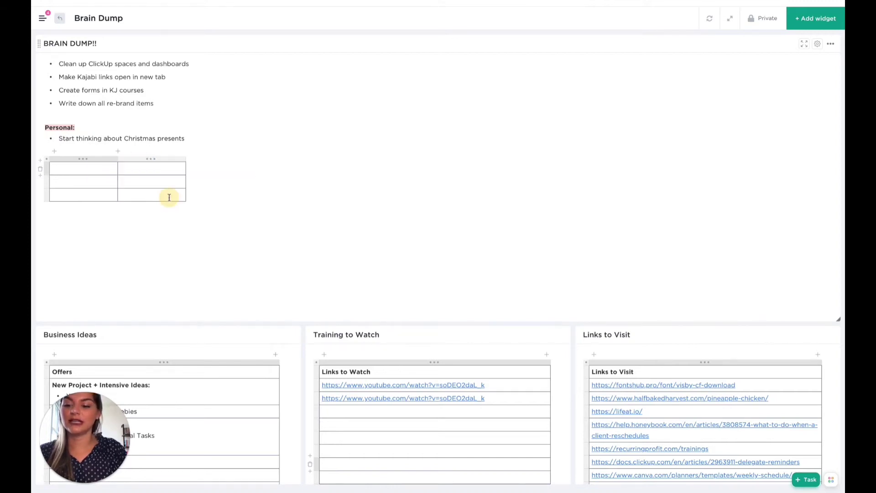
click(153, 158)
click(170, 199)
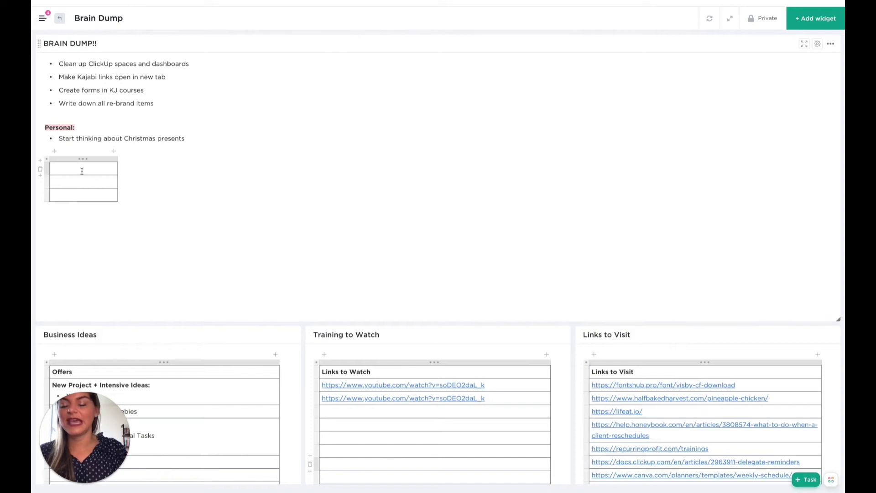
Widen the remaining table column to about two and a half times its width and add more rows below the last one
click(67, 199)
drag(117, 160, 224, 161)
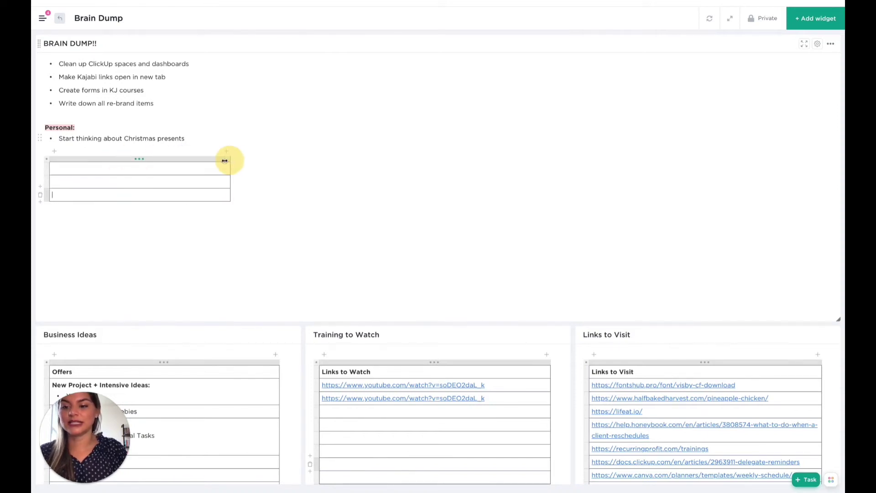
click(41, 203)
click(41, 202)
click(41, 203)
click(41, 203)
click(97, 179)
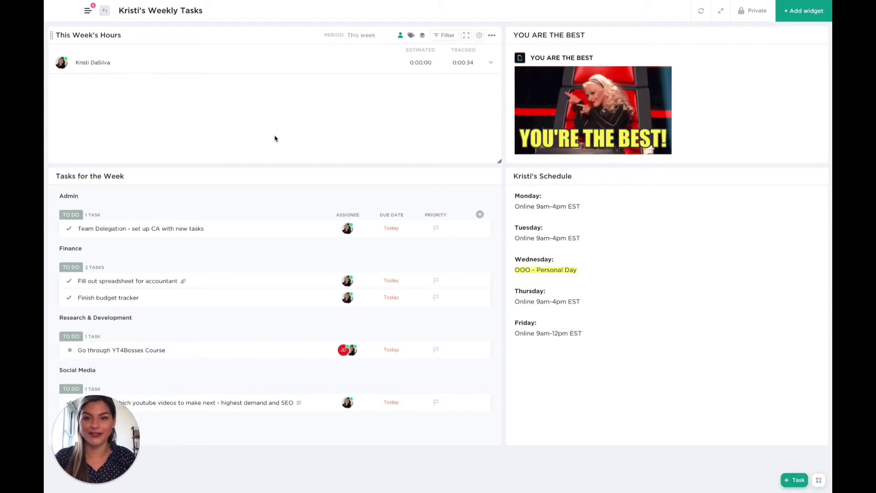
On the weekly tasks dashboard, examine the settings of a new Time Reporting widget and leave without adding it
click(803, 11)
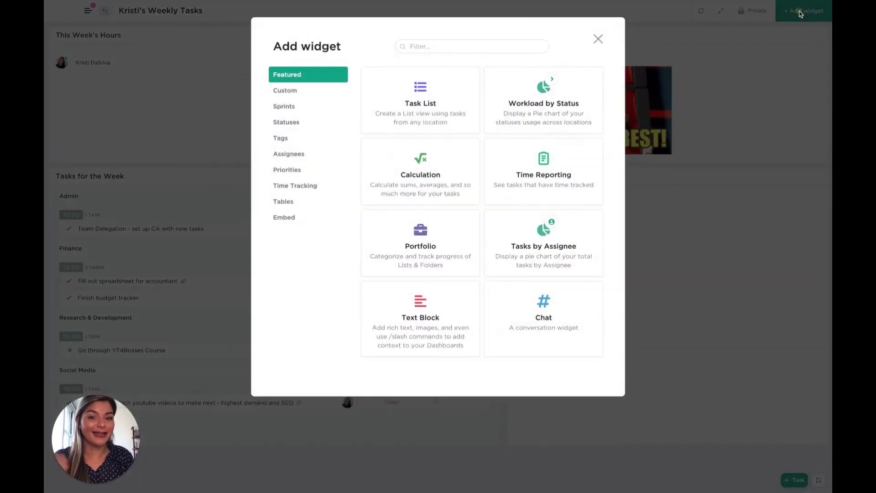
click(299, 188)
click(427, 105)
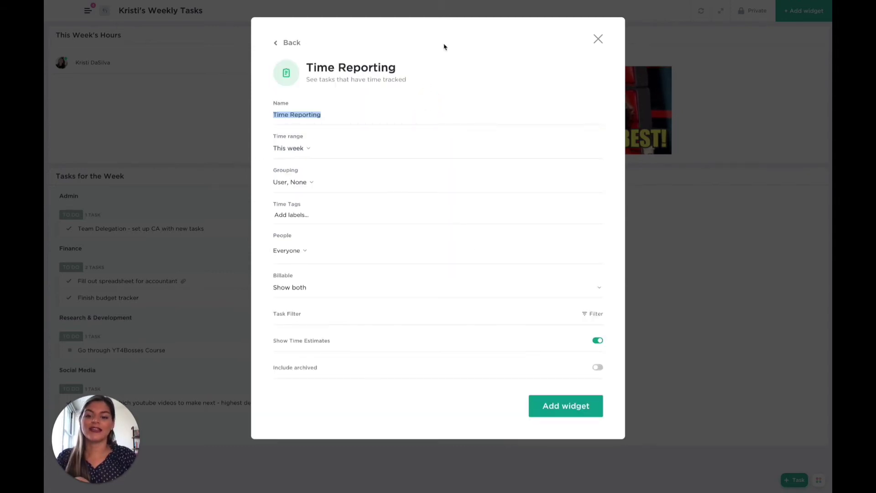
click(598, 39)
Examine the "This Week's Hours" grouping options, keeping User and Task, save the widget and inspect its tracked-time breakdown by task
click(479, 35)
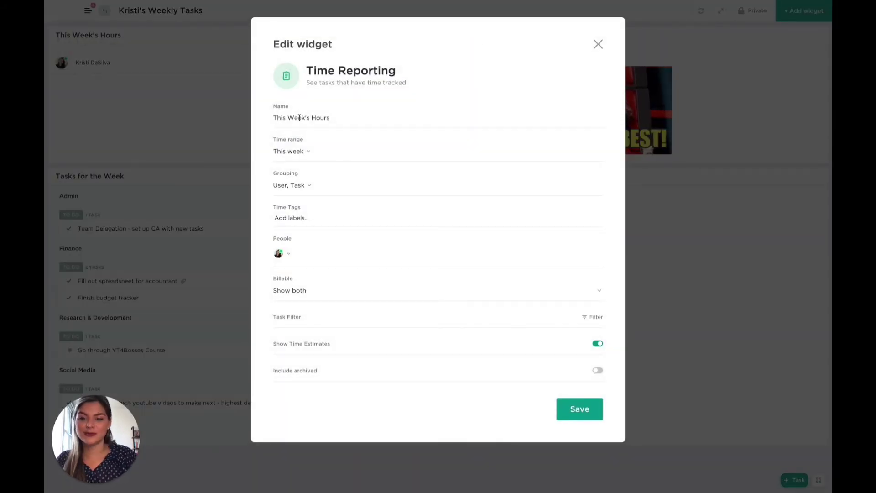
click(300, 187)
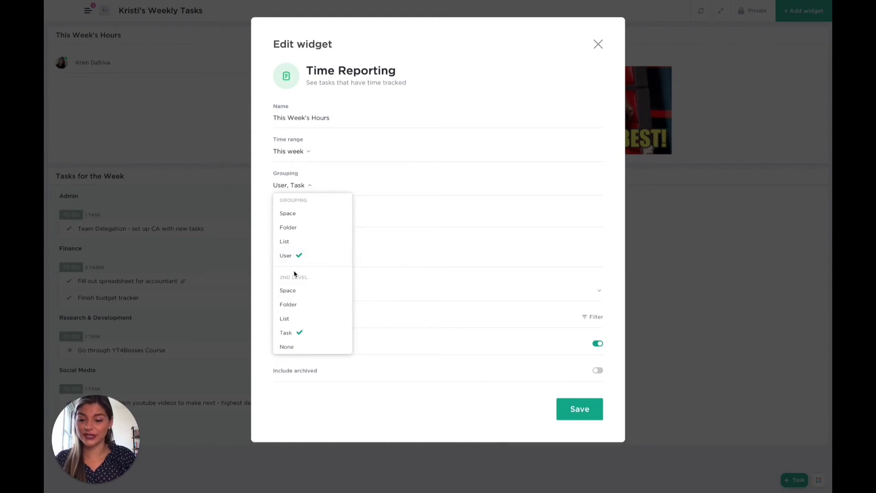
click(350, 190)
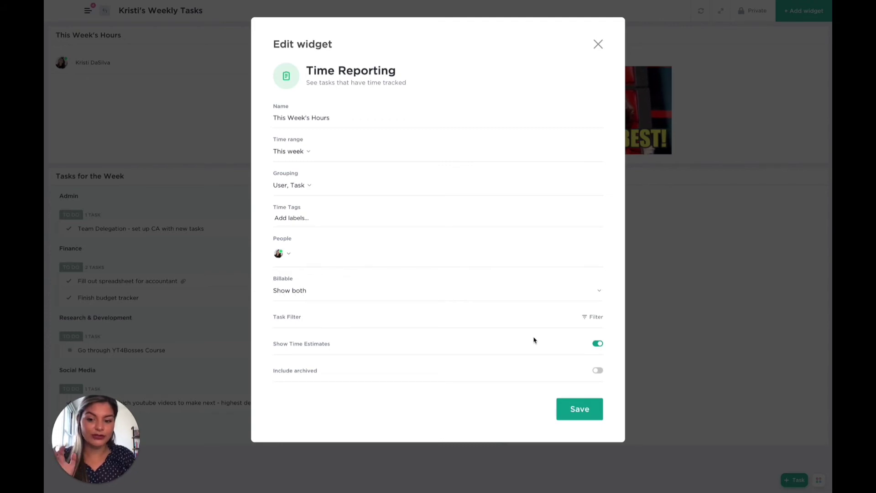
click(579, 409)
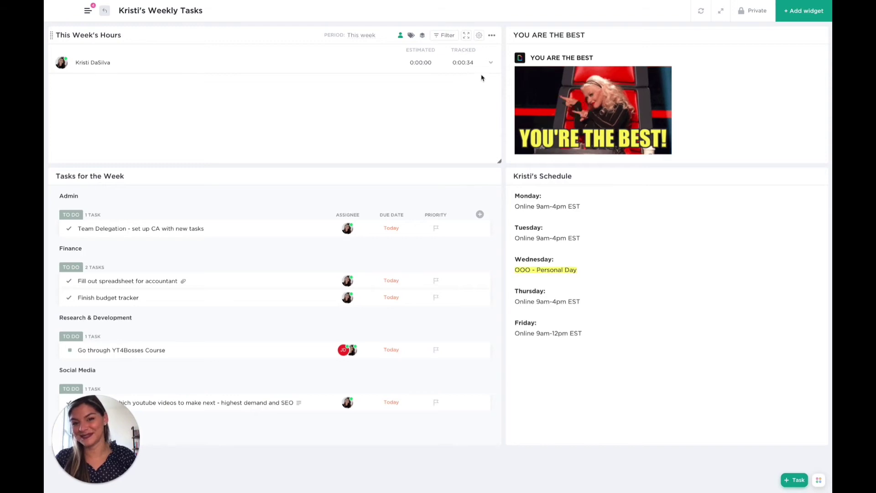
click(492, 64)
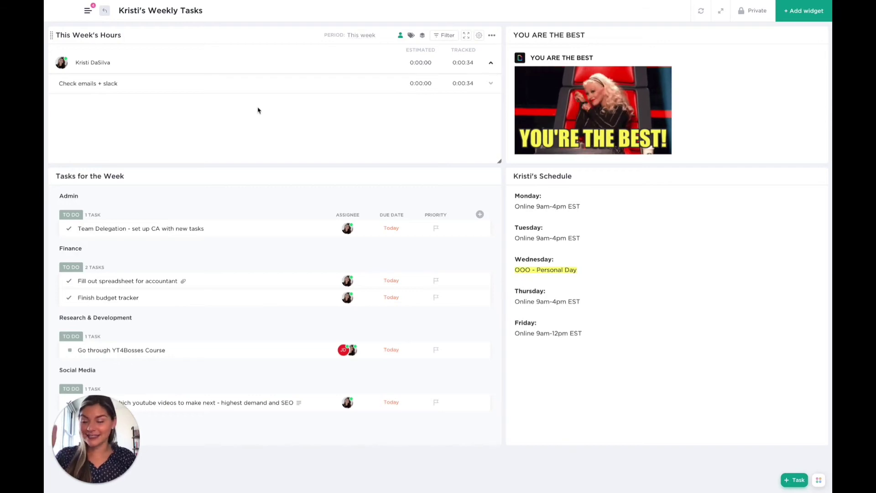
click(491, 62)
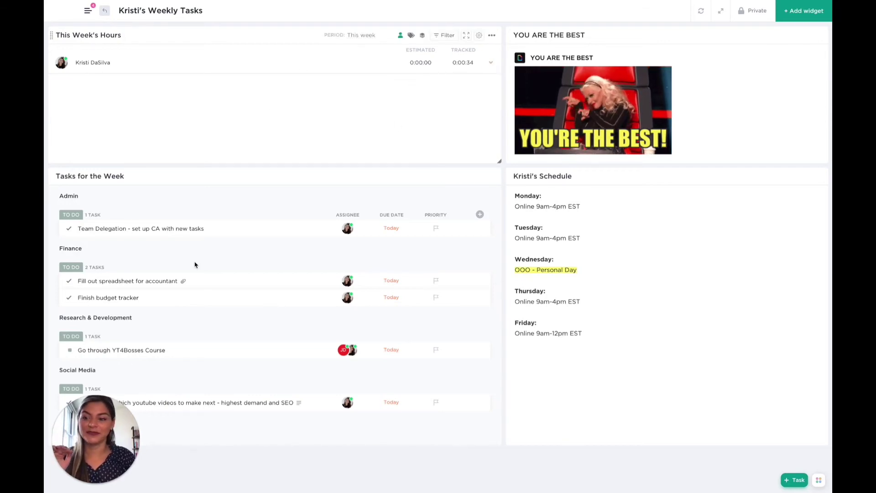
Track a few seconds of time on the "Finish budget tracker" task, stop the timer and close the task
click(114, 298)
click(541, 64)
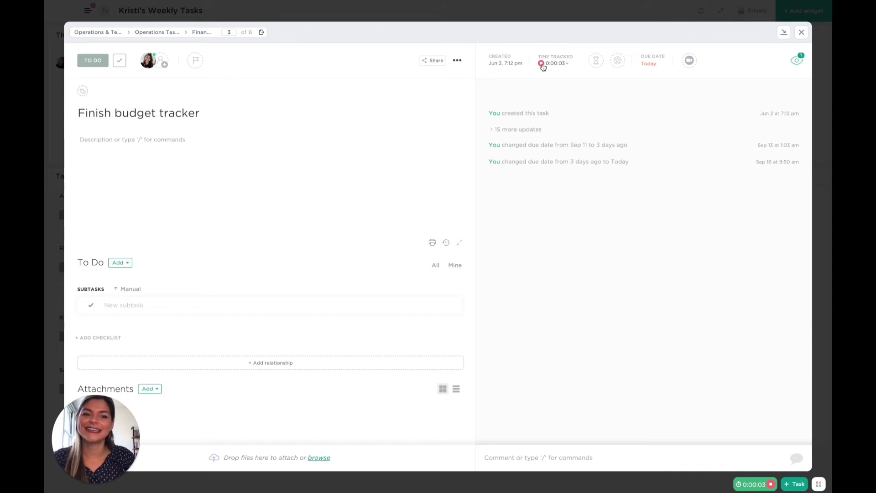
click(542, 64)
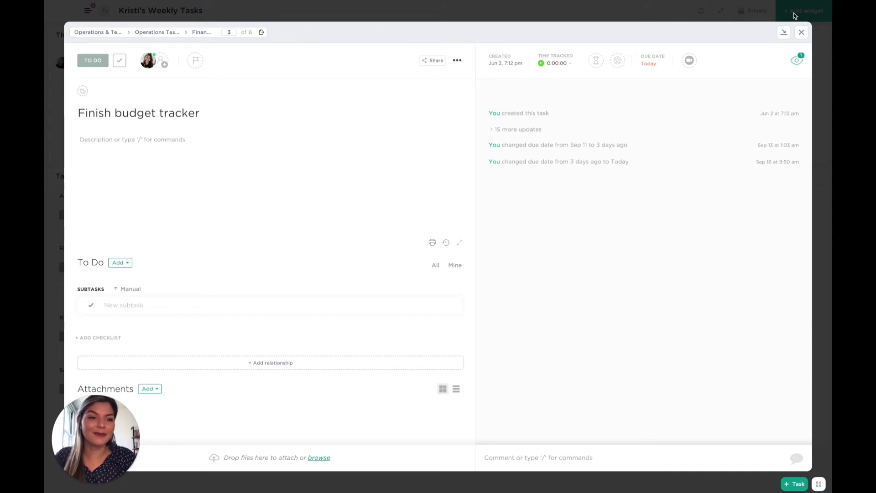
click(801, 32)
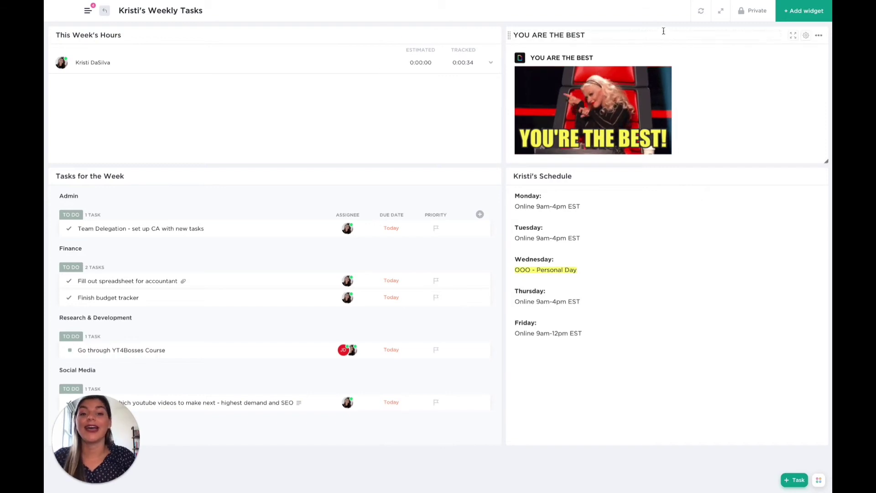
Refresh the dashboard immediately and inspect the "This Week's Hours" breakdown of tracked time by task
click(701, 10)
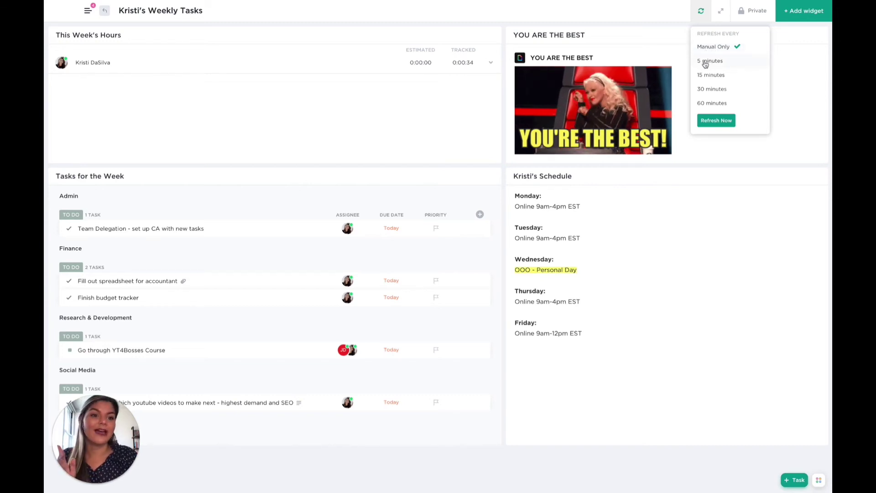
click(713, 120)
click(491, 65)
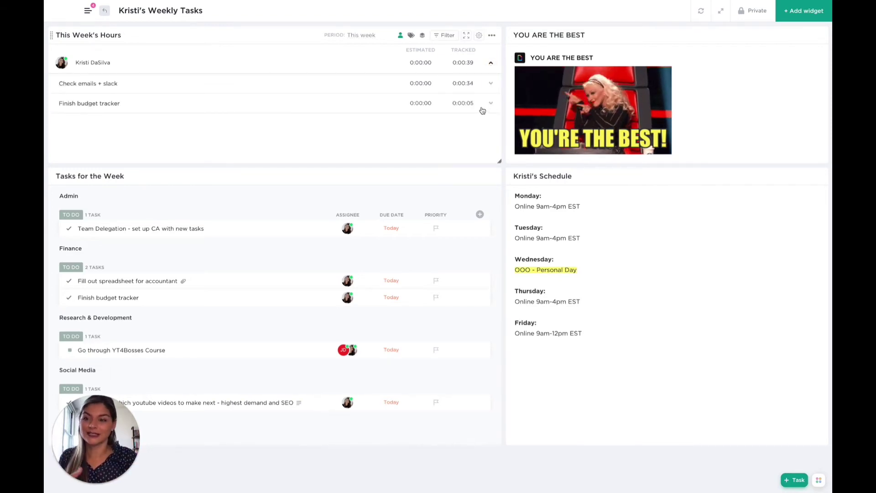
click(491, 63)
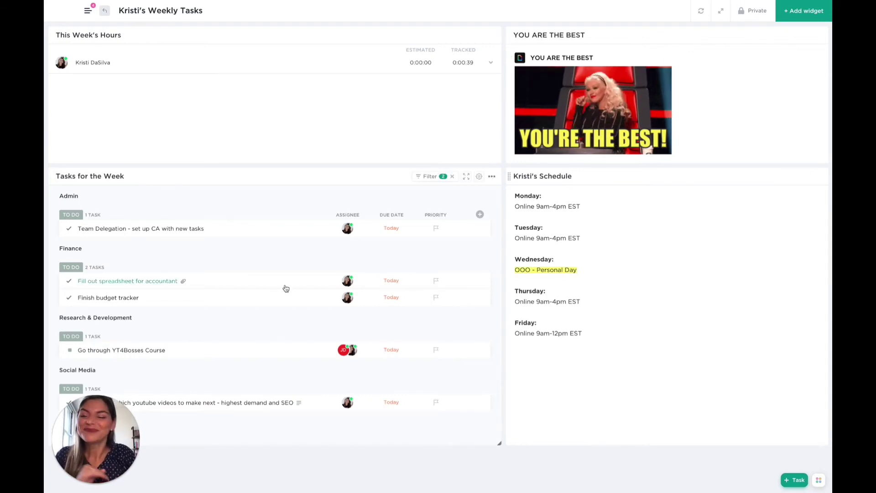
scroll(225, 291, down, 2)
scroll(225, 293, up, 2)
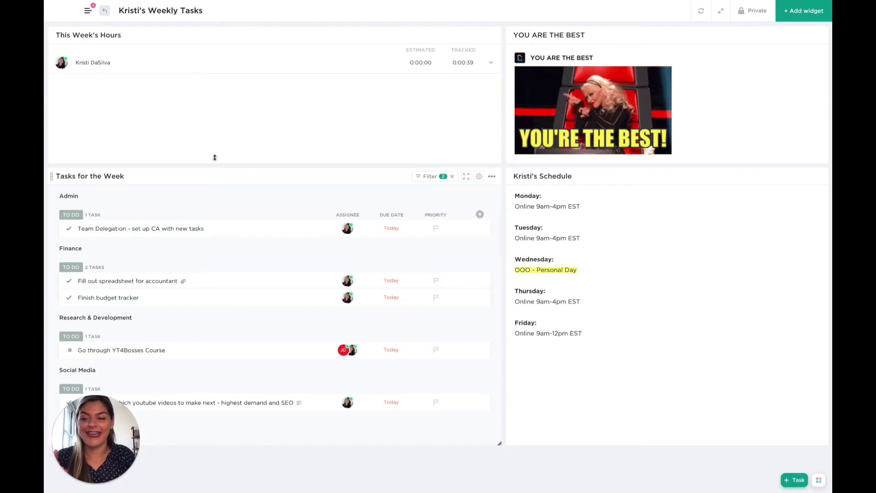
Set the "Tasks for the Week" widget to group by Due date, review its task filters and save it
click(797, 21)
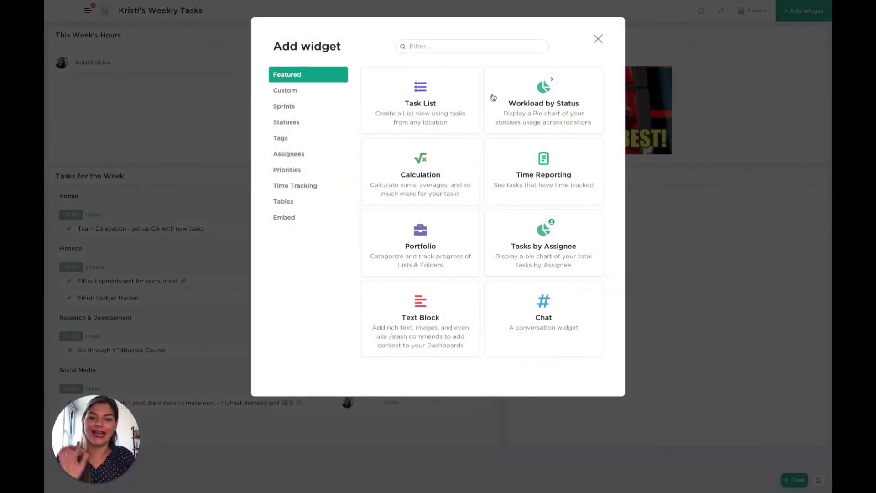
click(598, 39)
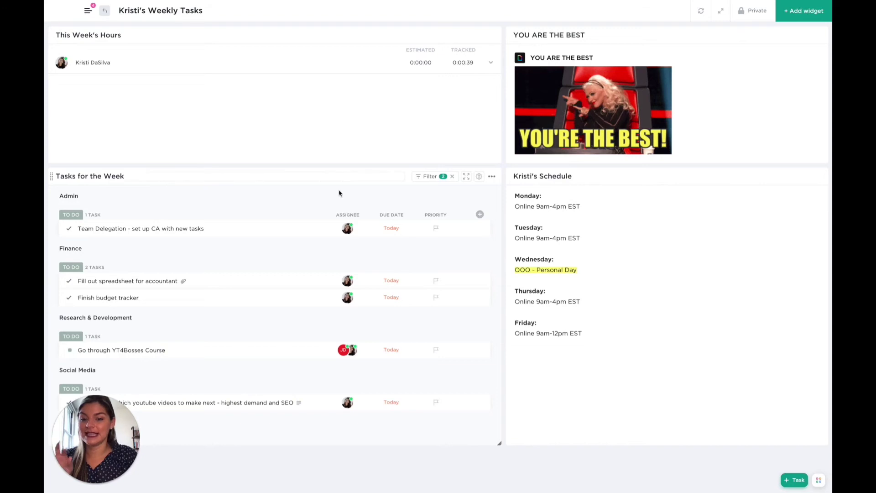
click(479, 176)
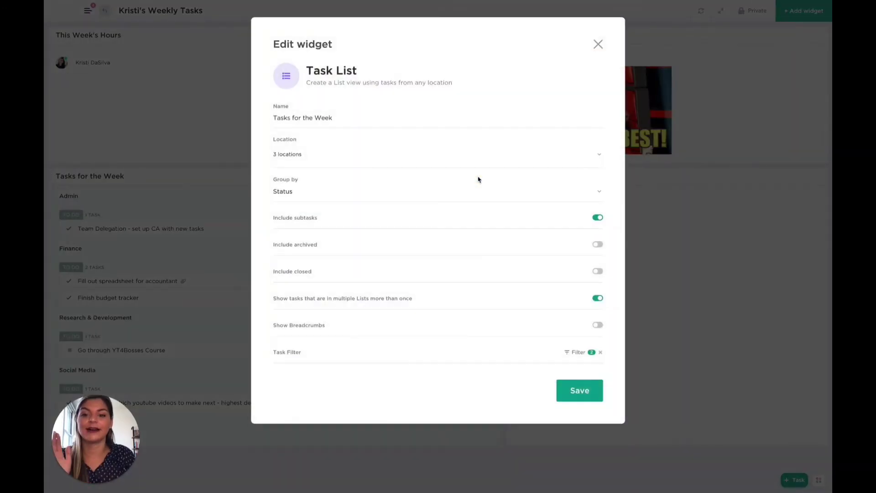
click(289, 195)
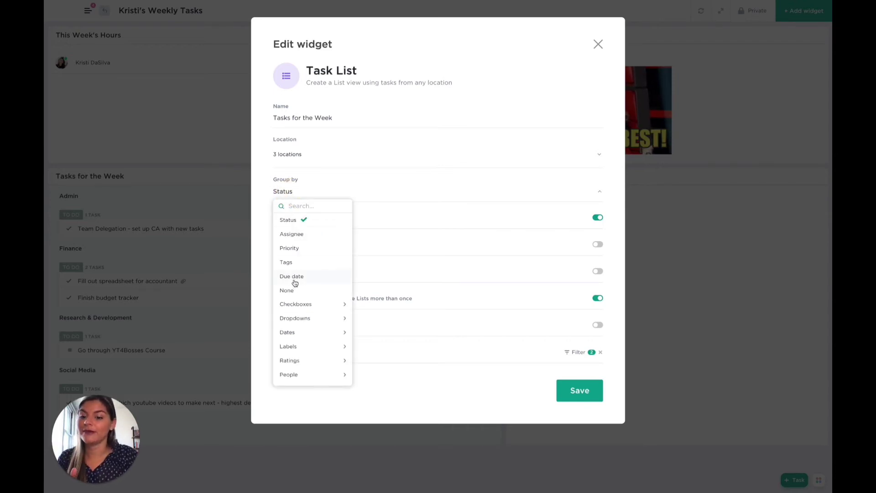
click(356, 171)
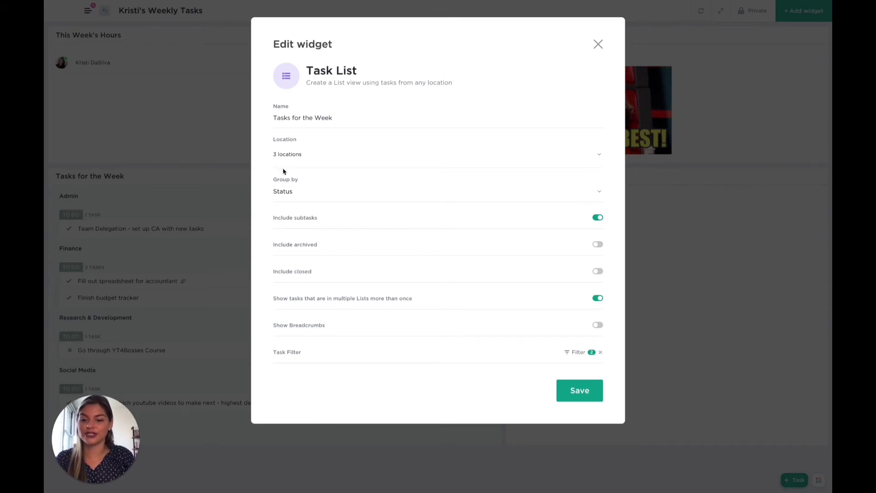
click(287, 192)
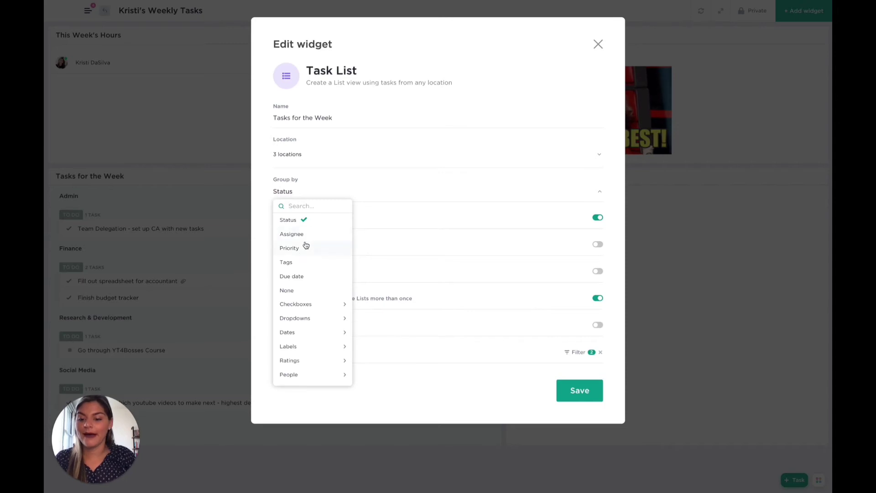
click(295, 277)
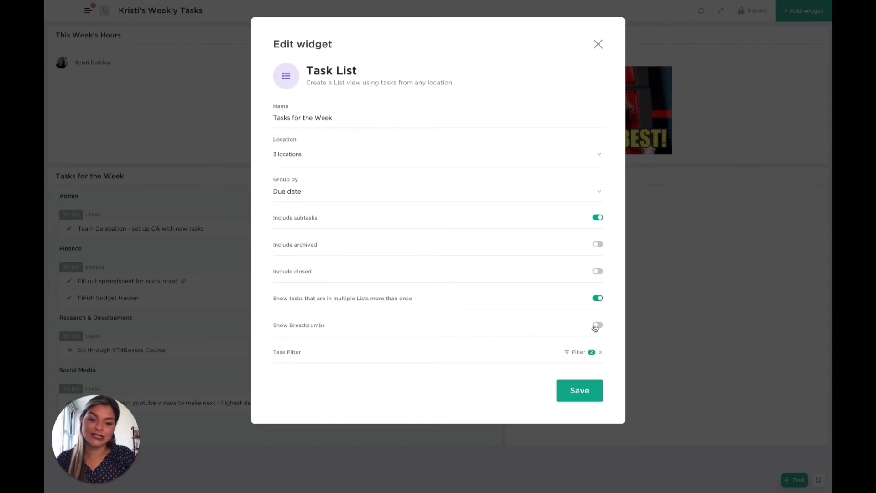
click(584, 352)
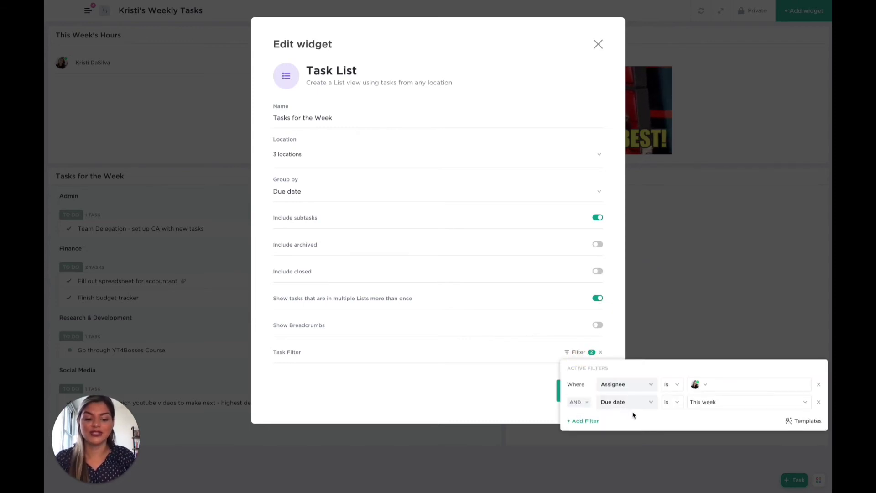
click(468, 383)
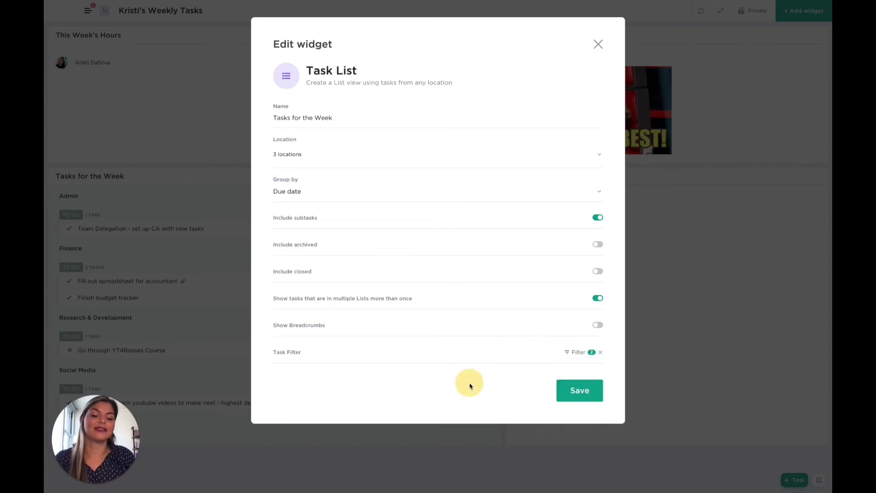
click(569, 394)
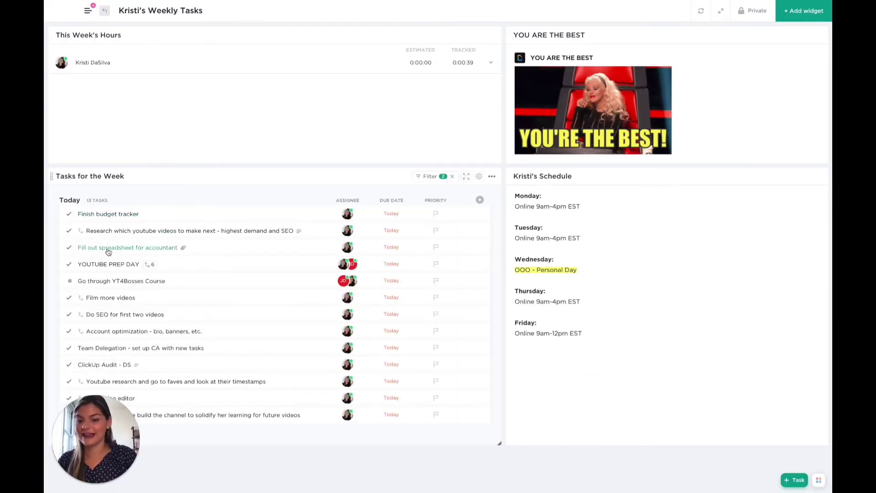
Set the due date of the "Finish budget tracker" task to yesterday, close the task and refresh the dashboard
click(113, 212)
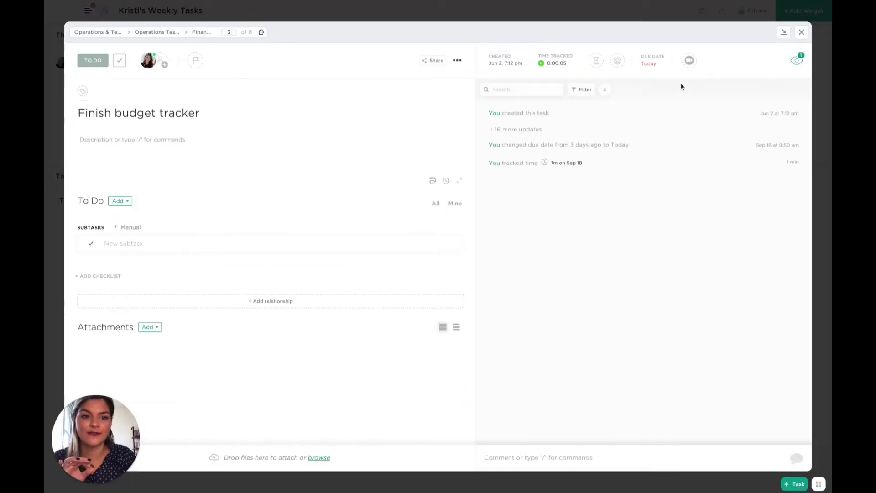
click(649, 64)
click(766, 154)
click(774, 201)
click(801, 31)
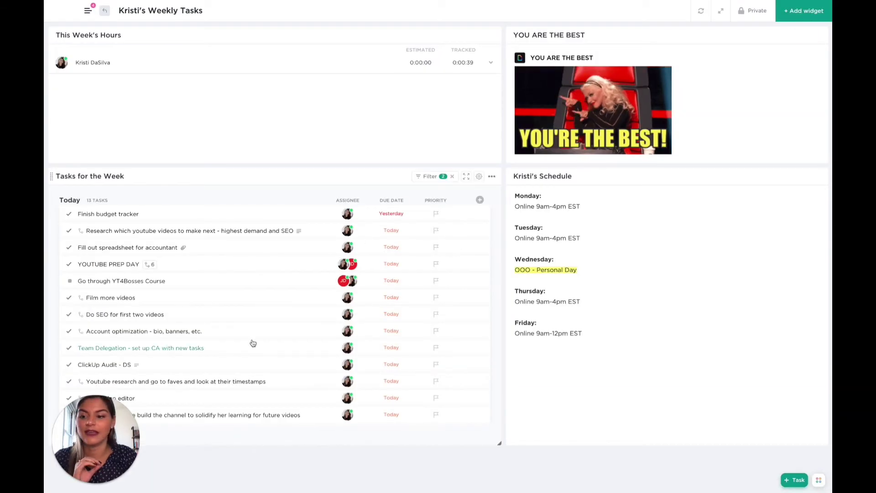
click(701, 11)
click(712, 121)
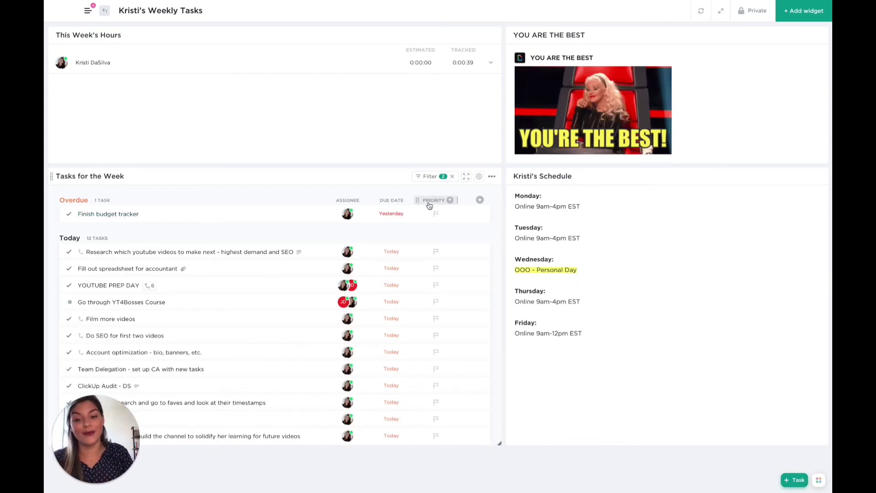
Set the "Finish budget tracker" task's due date back to today and close the task
click(397, 217)
click(654, 62)
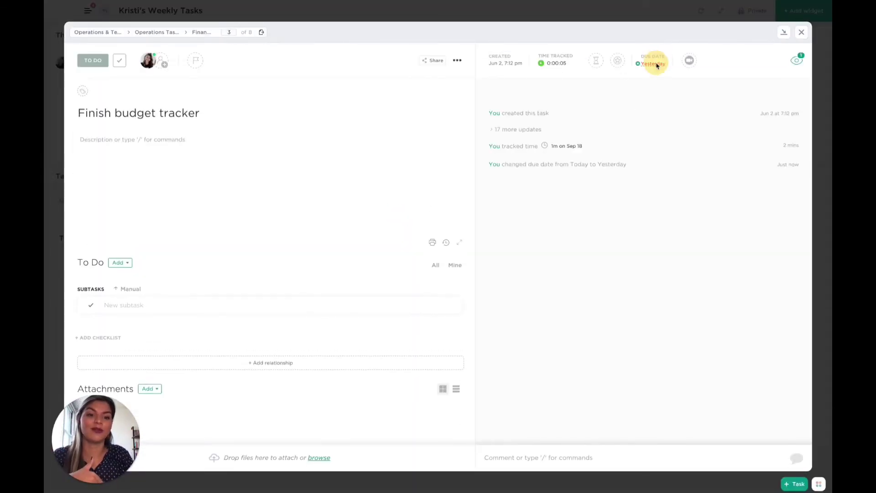
click(779, 154)
click(777, 201)
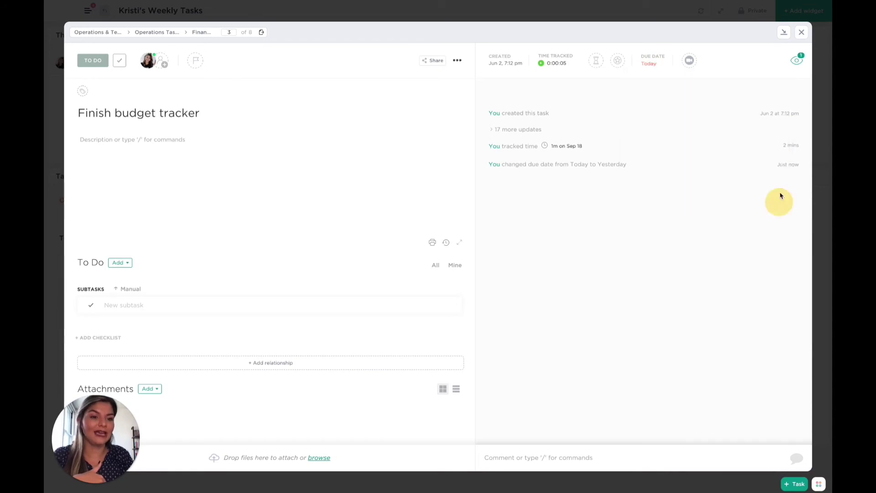
click(801, 32)
click(431, 177)
click(385, 198)
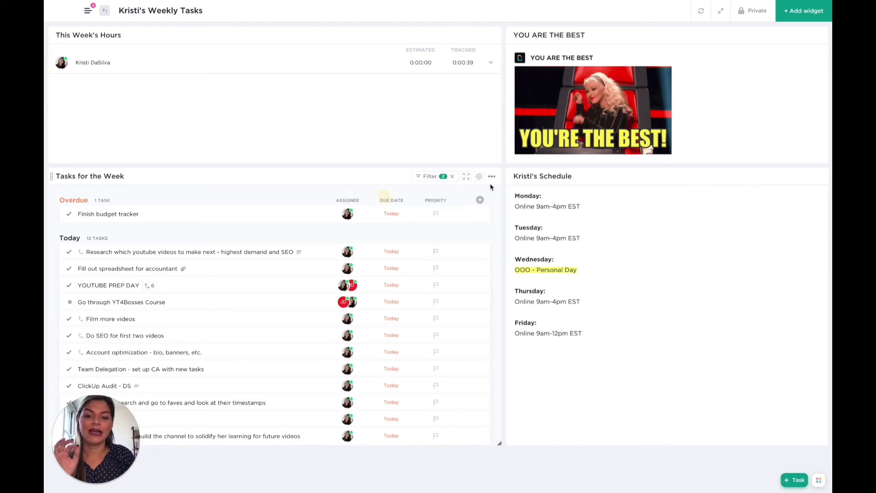
Set the "Tasks for the Week" widget to group by Status again and save it
click(479, 176)
click(300, 194)
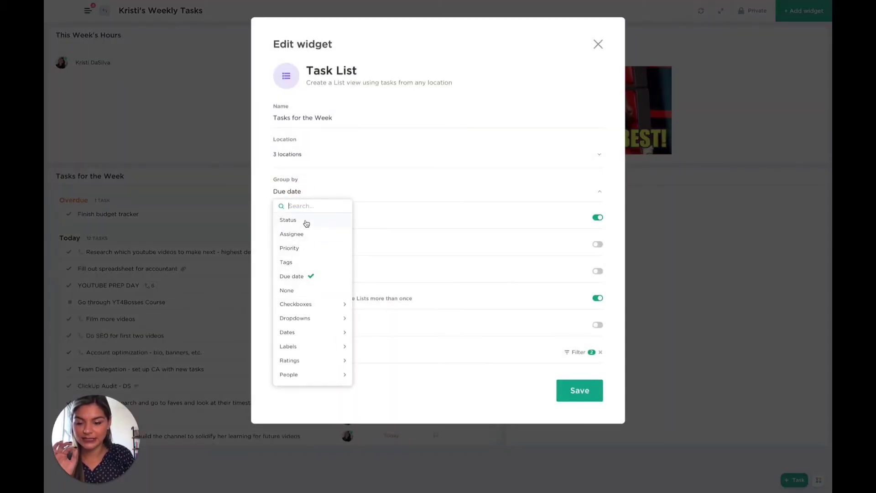
click(305, 222)
click(579, 392)
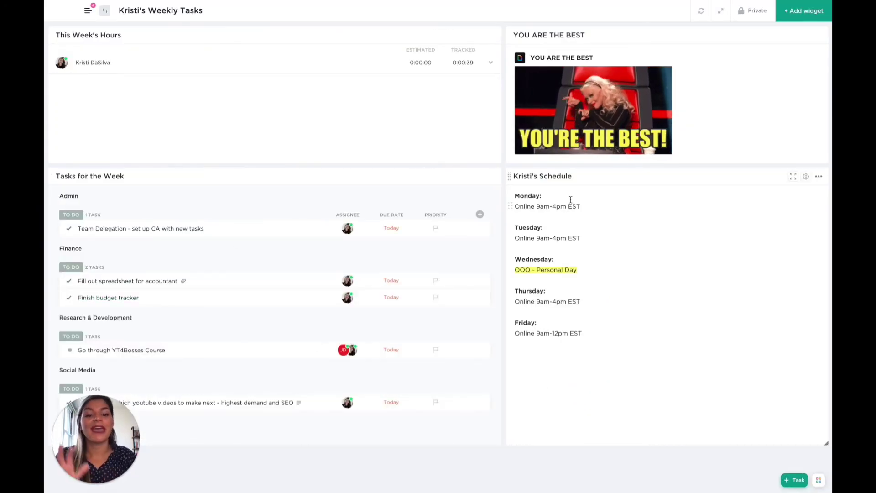
Examine the weekly schedule text block, including its title, daily online hours and highlighted Wednesday entry
click(589, 176)
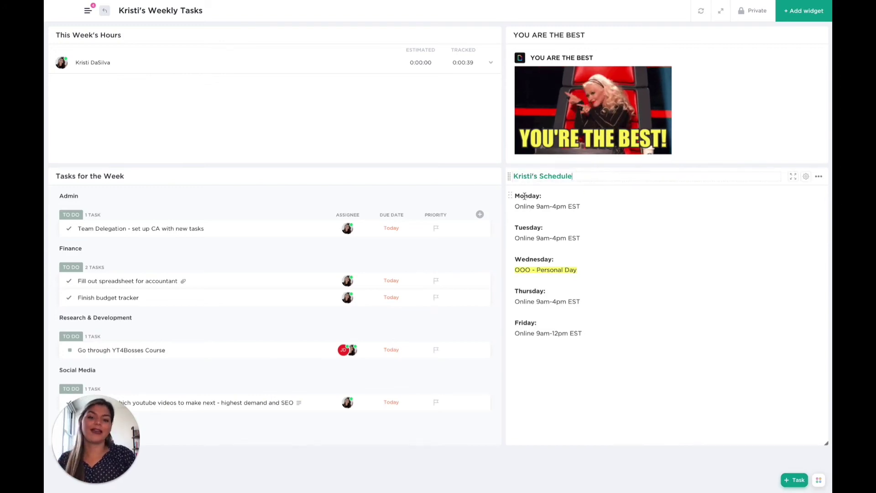
drag(515, 195, 595, 345)
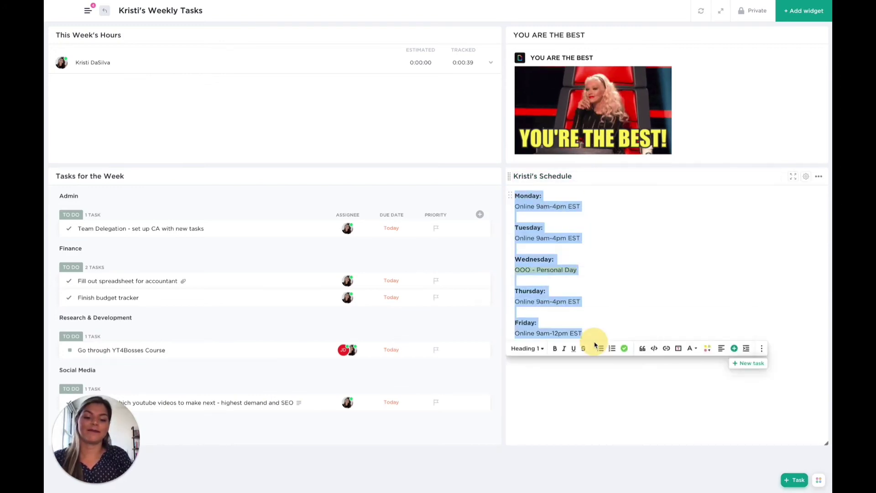
click(595, 346)
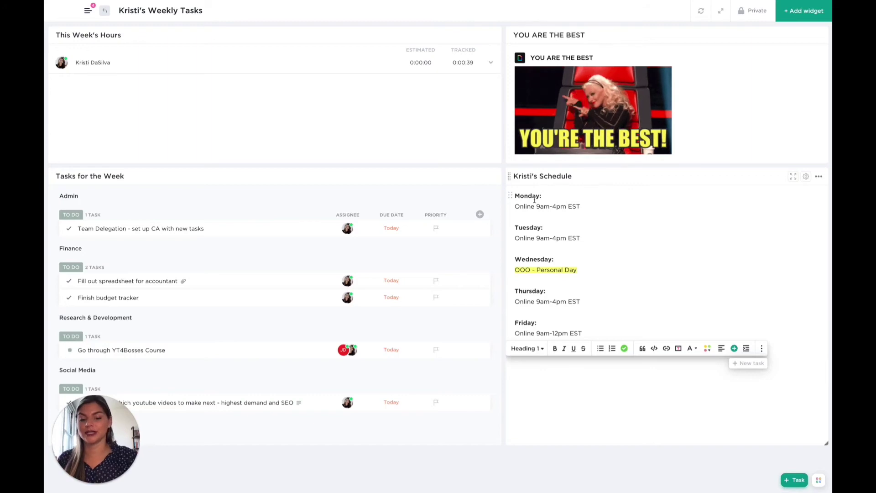
click(588, 209)
click(578, 270)
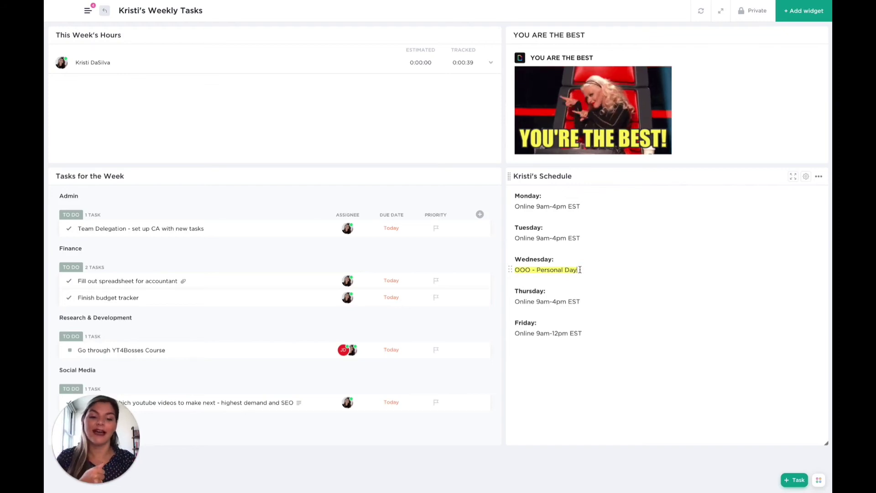
click(520, 196)
click(576, 323)
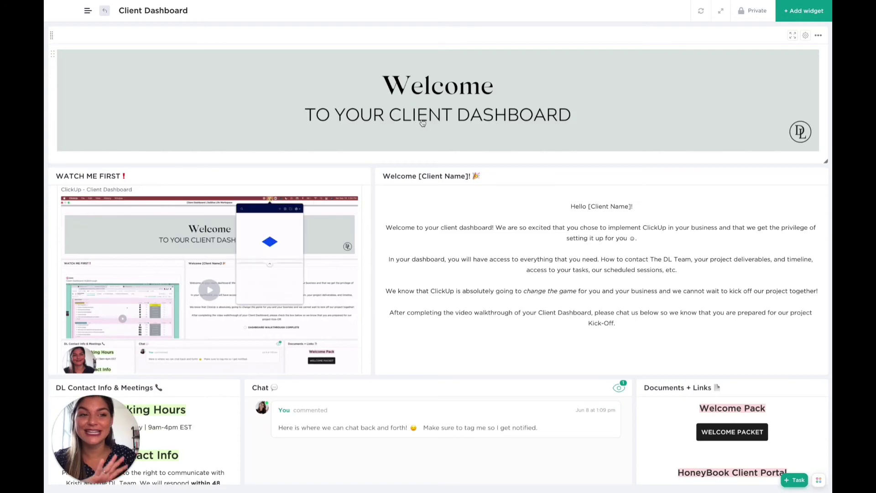
On the Client Dashboard, examine the available widgets, the welcome banner, the "WATCH ME FIRST" video and the client welcome message
click(802, 17)
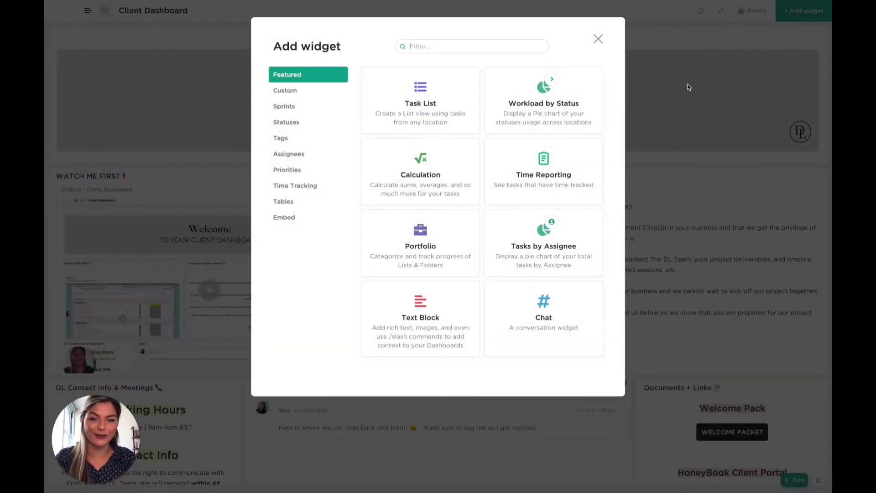
click(598, 39)
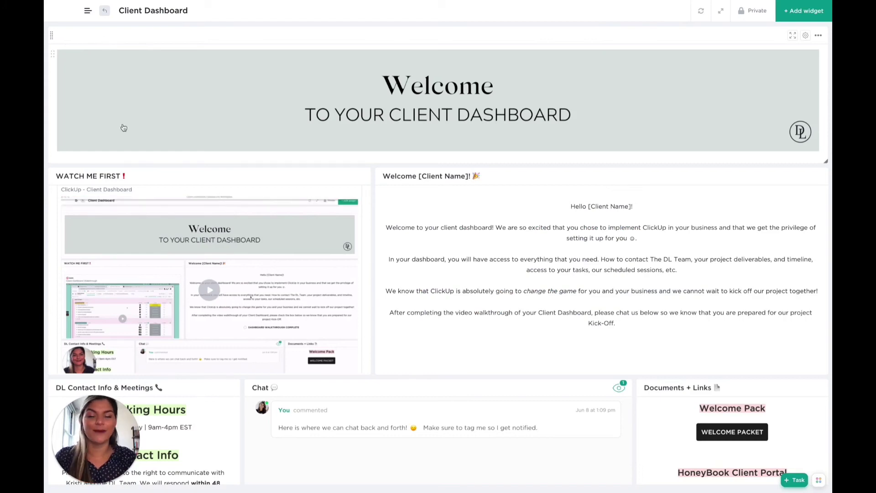
click(206, 134)
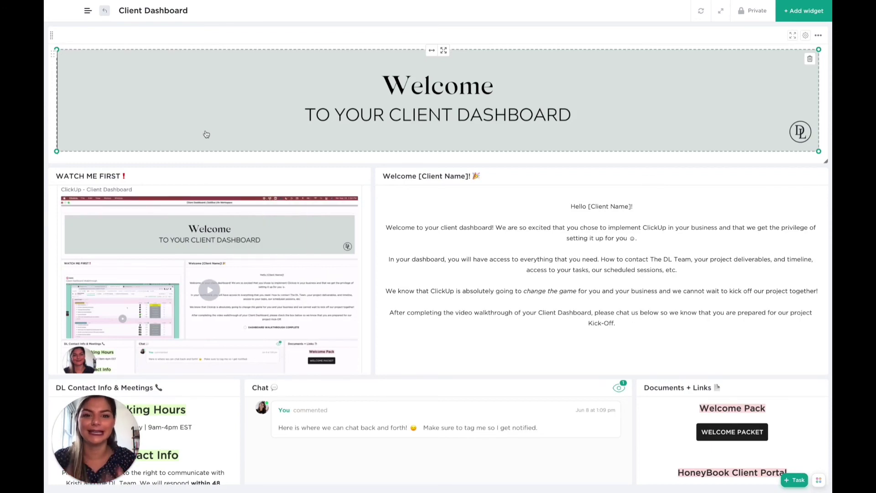
click(264, 175)
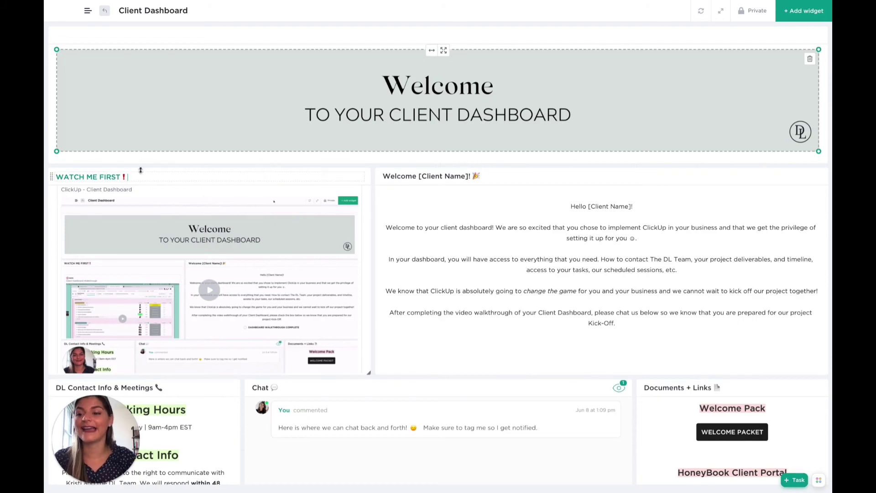
click(420, 130)
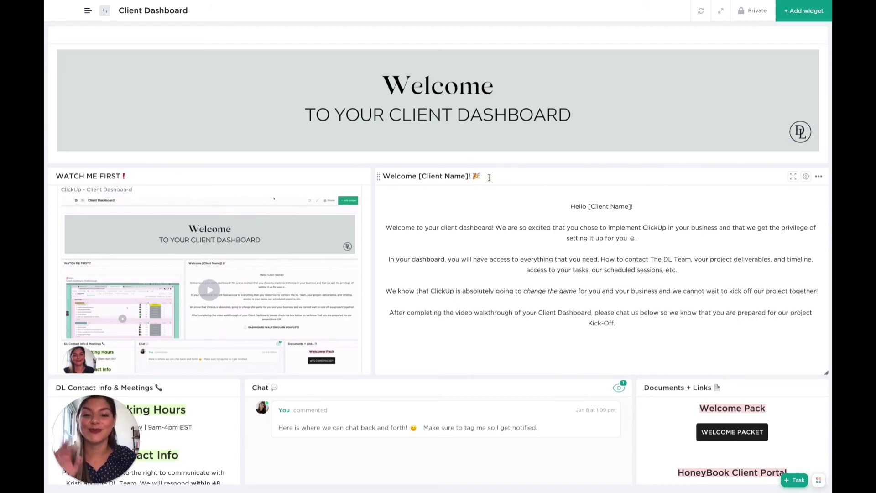
click(487, 178)
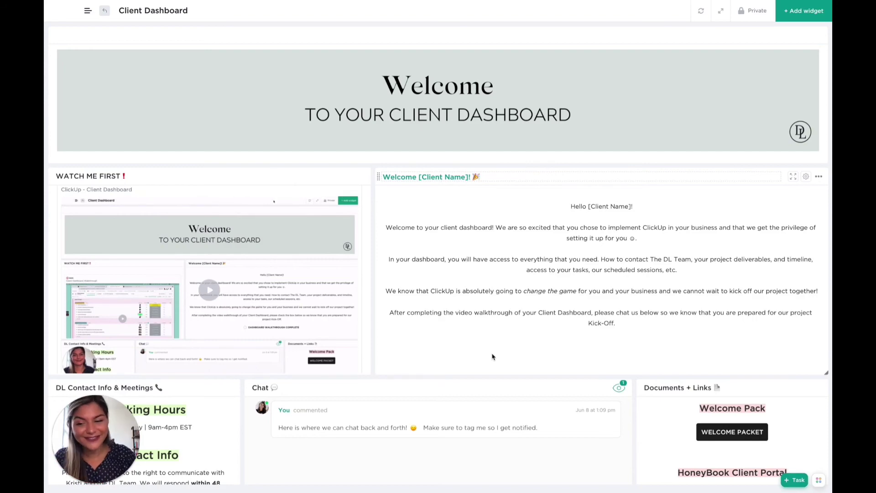
Examine the "DL Contact Info & Meetings" widget's working hours, contact info and scheduled sessions
scroll(492, 357, down, 7)
click(175, 71)
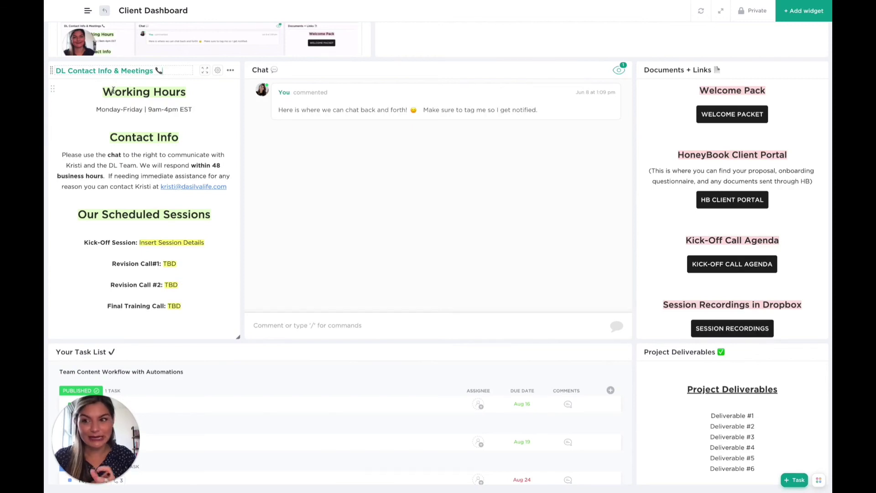
click(131, 217)
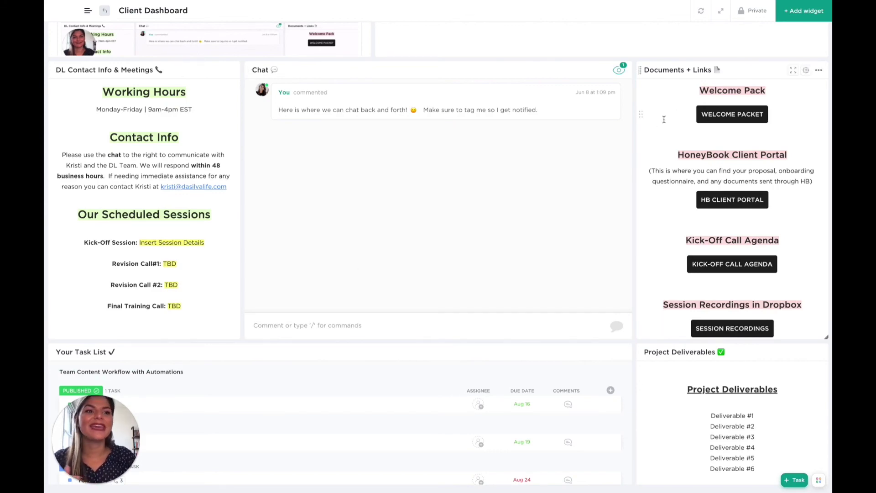
Examine the settings of a new Chat widget and leave without adding it
click(782, 15)
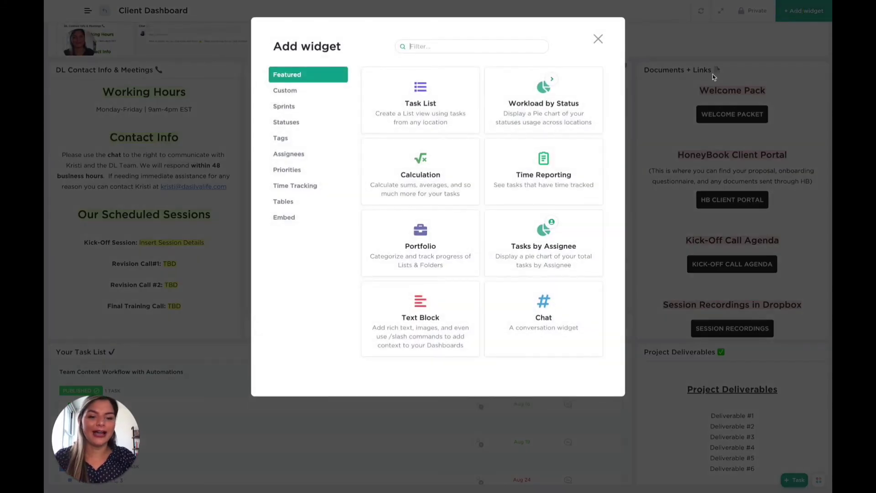
click(552, 325)
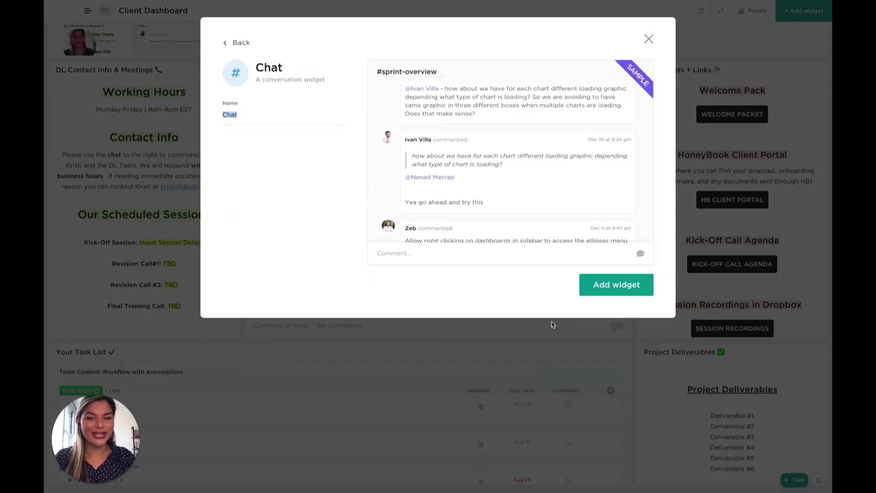
click(649, 38)
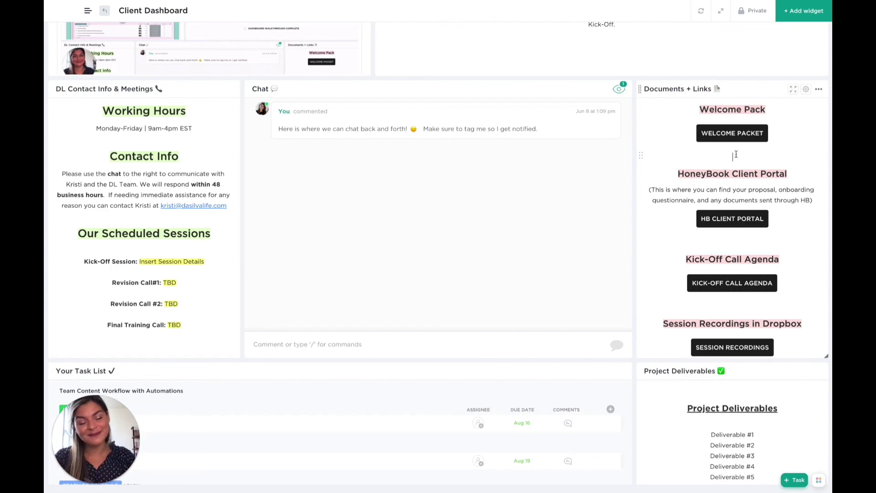
In the "Documents + Links" widget, examine the title, URL, color and alignment options for a new button, and leave without adding it
text(/)
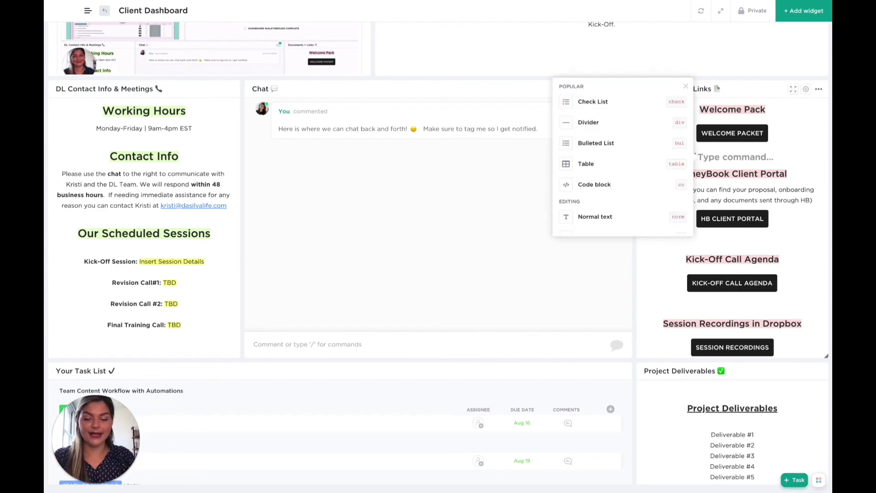
text(but)
click(652, 126)
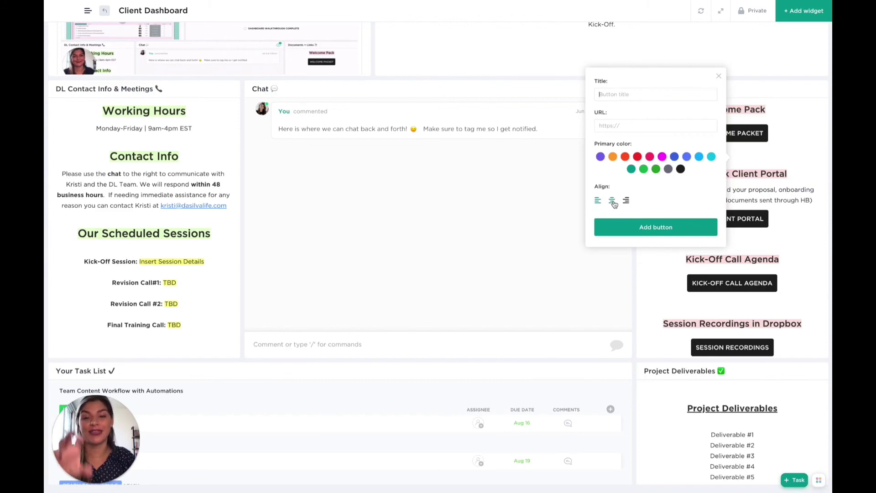
click(719, 76)
key(BackSpace)
key(BackSpace)
key(BackSpace)
key(BackSpace)
key(BackSpace)
key(BackSpace)
key(BackSpace)
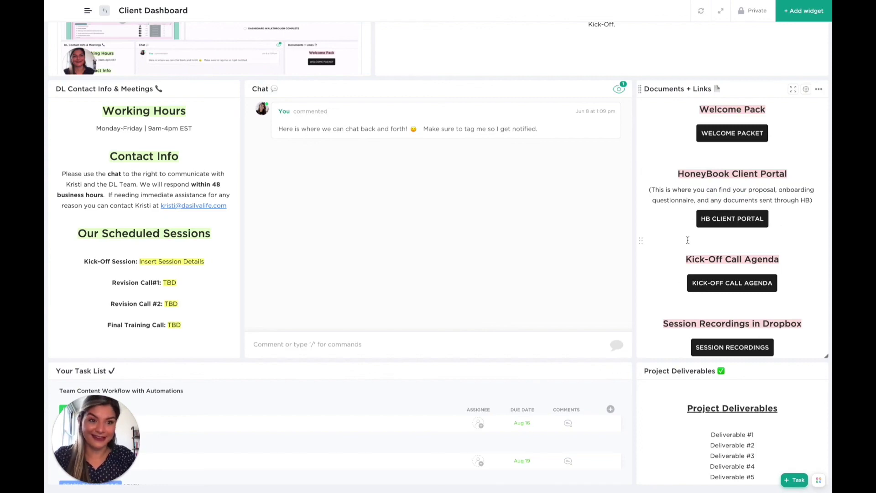
Examine the "Your Task List" widget and the featured widget types, including Task List, and leave without adding one
scroll(614, 322, down, 3)
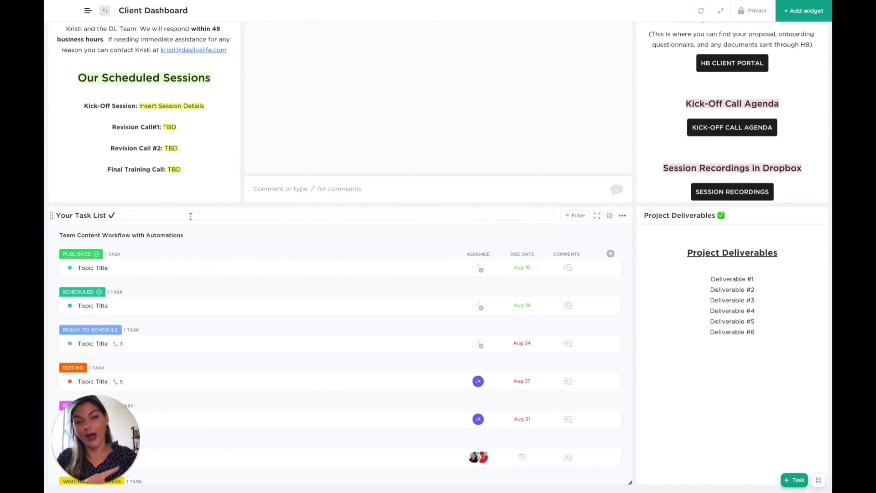
click(142, 214)
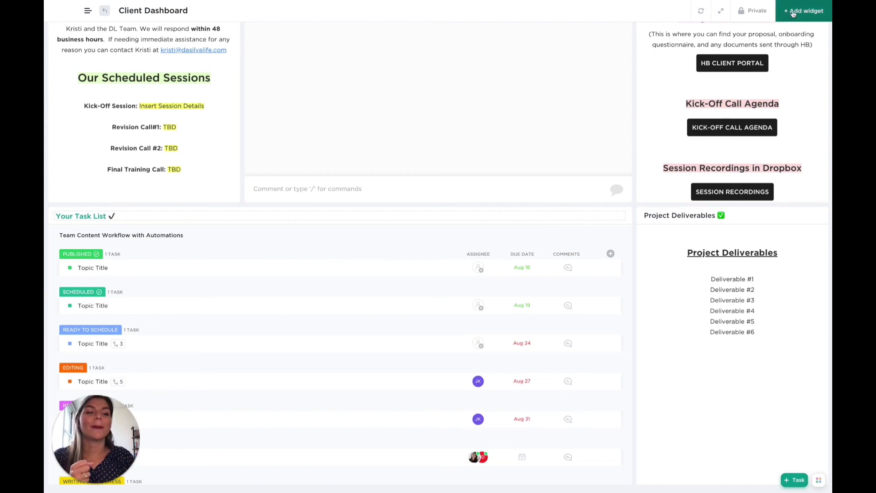
click(794, 10)
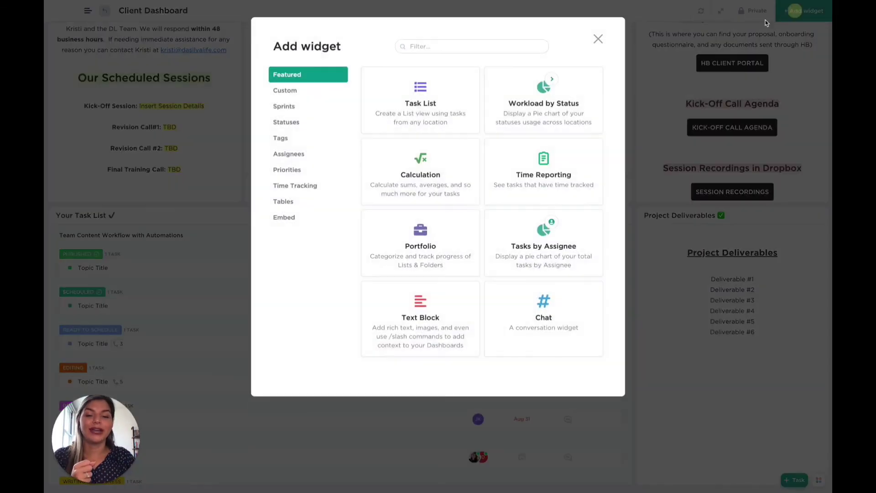
click(598, 39)
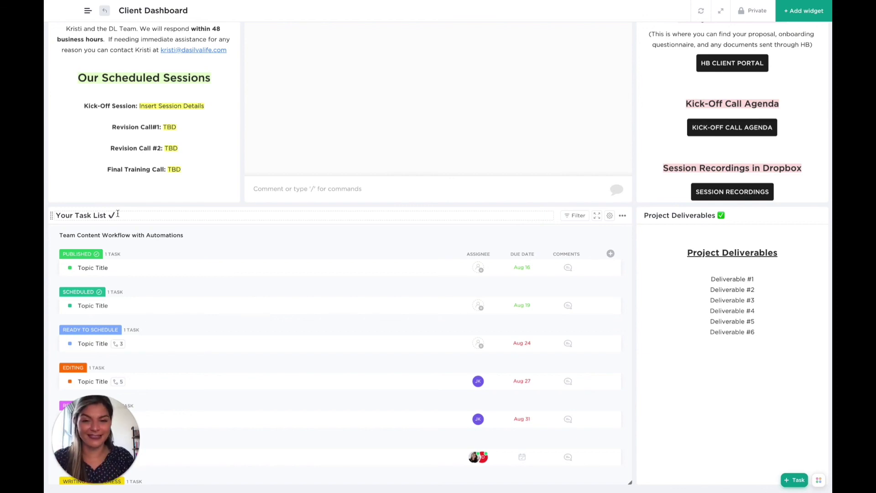
Examine the filter fields available for the "Your Task List" widget and leave without applying a filter
scroll(182, 313, down, 3)
scroll(182, 313, up, 3)
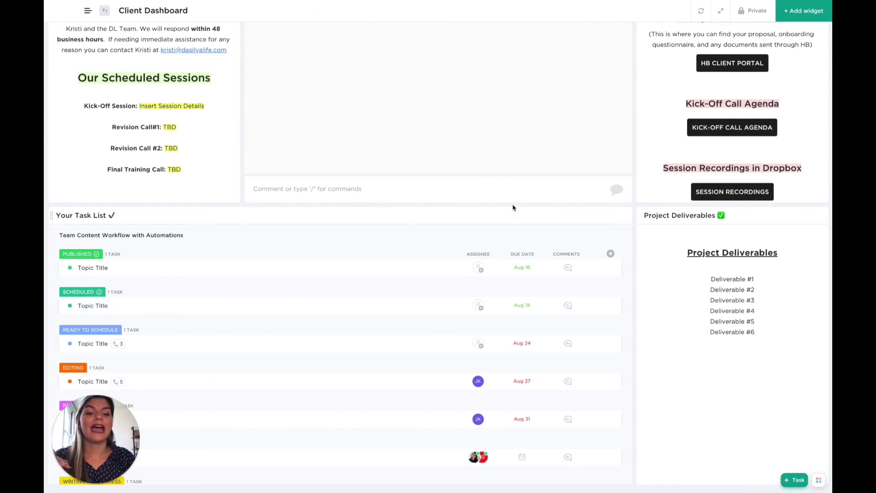
click(570, 216)
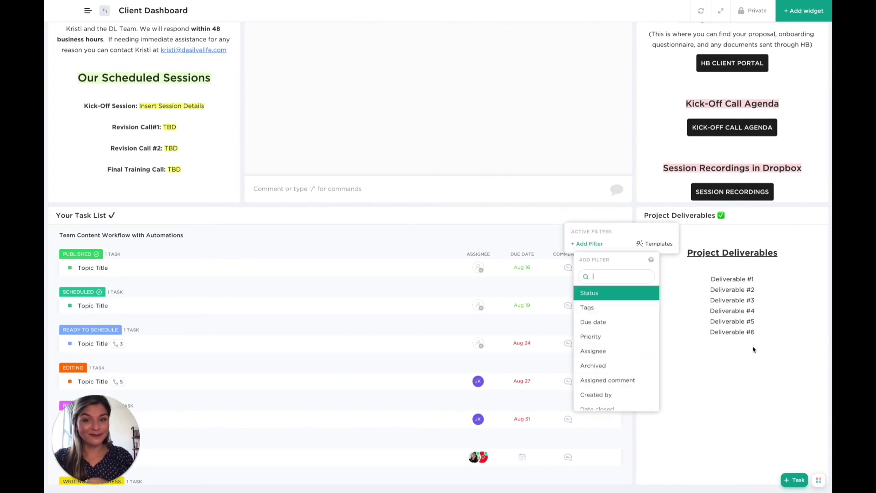
click(441, 220)
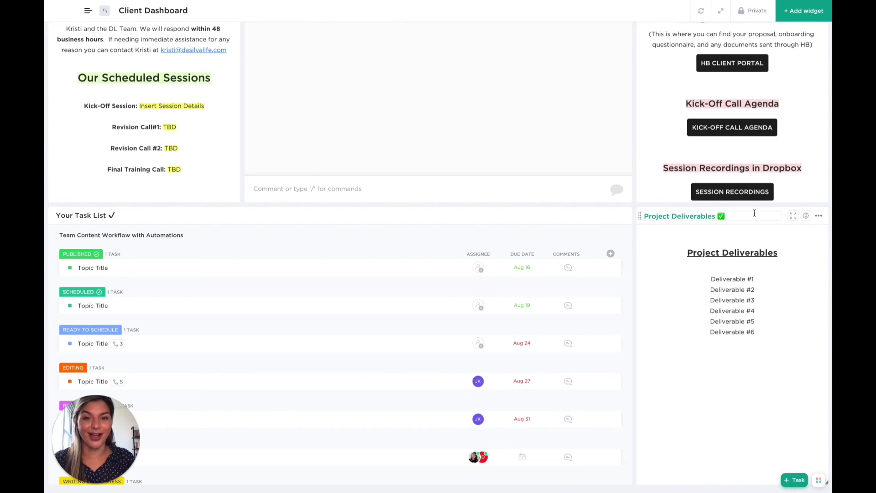
Examine the "Project Deliverables" text block and return to the welcome banner of the Client Dashboard
click(687, 252)
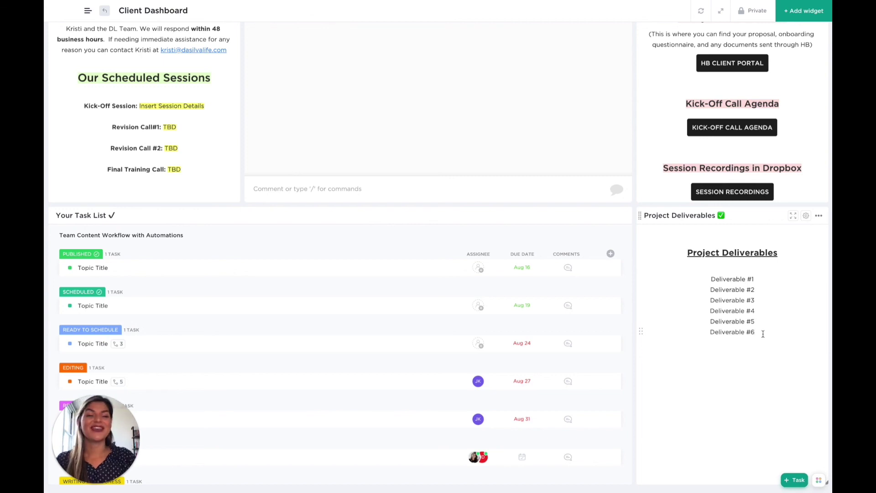
scroll(763, 334, up, 10)
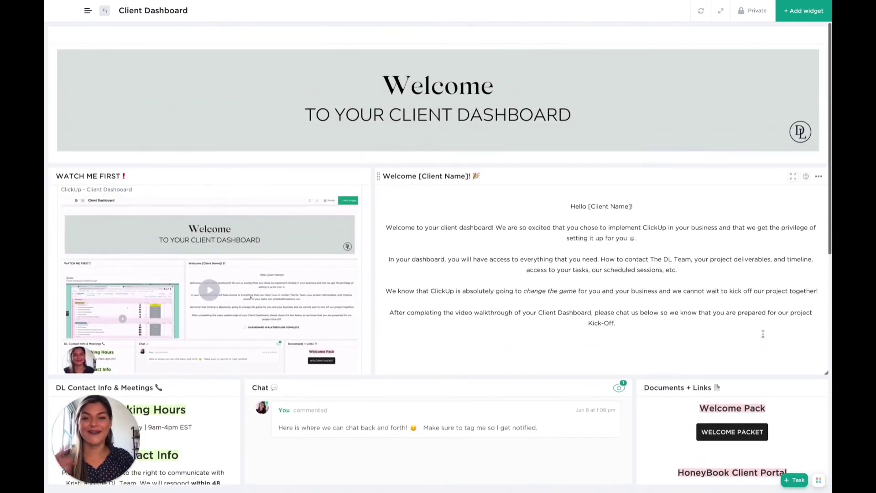